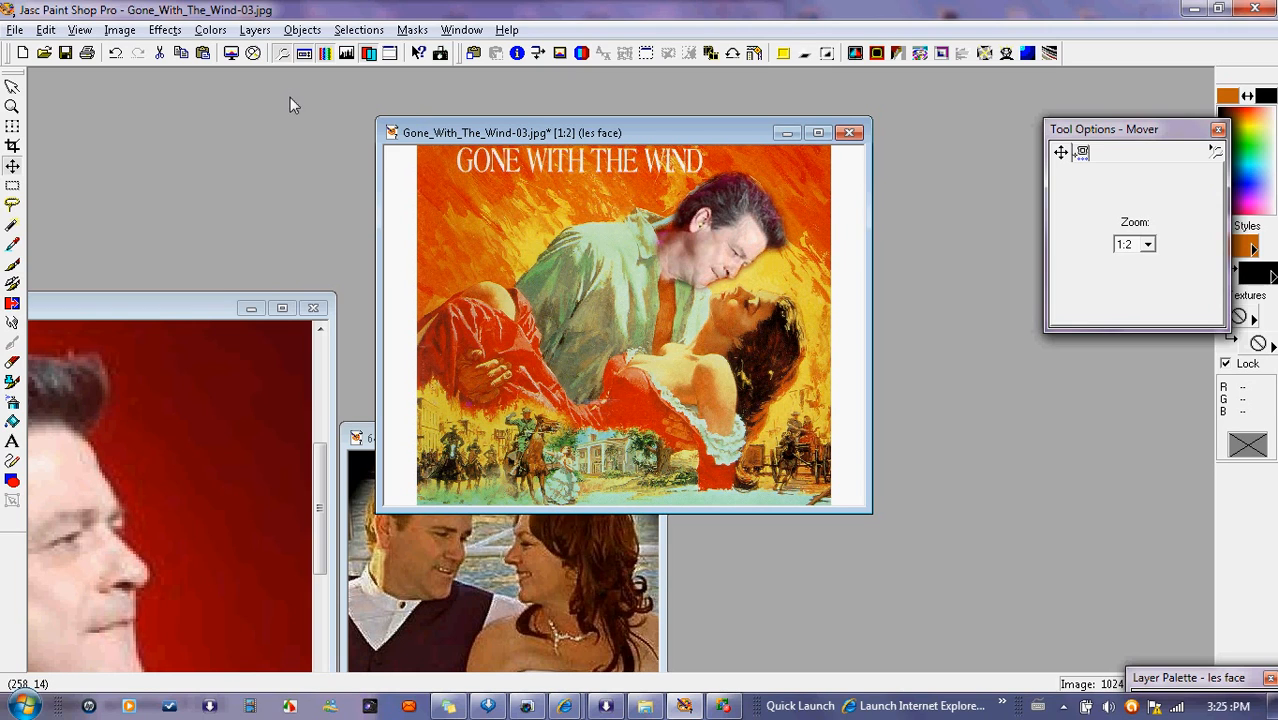
{"action": "left_click_drag", "start_coordinate": [437, 118], "coordinate": [433, 114]}
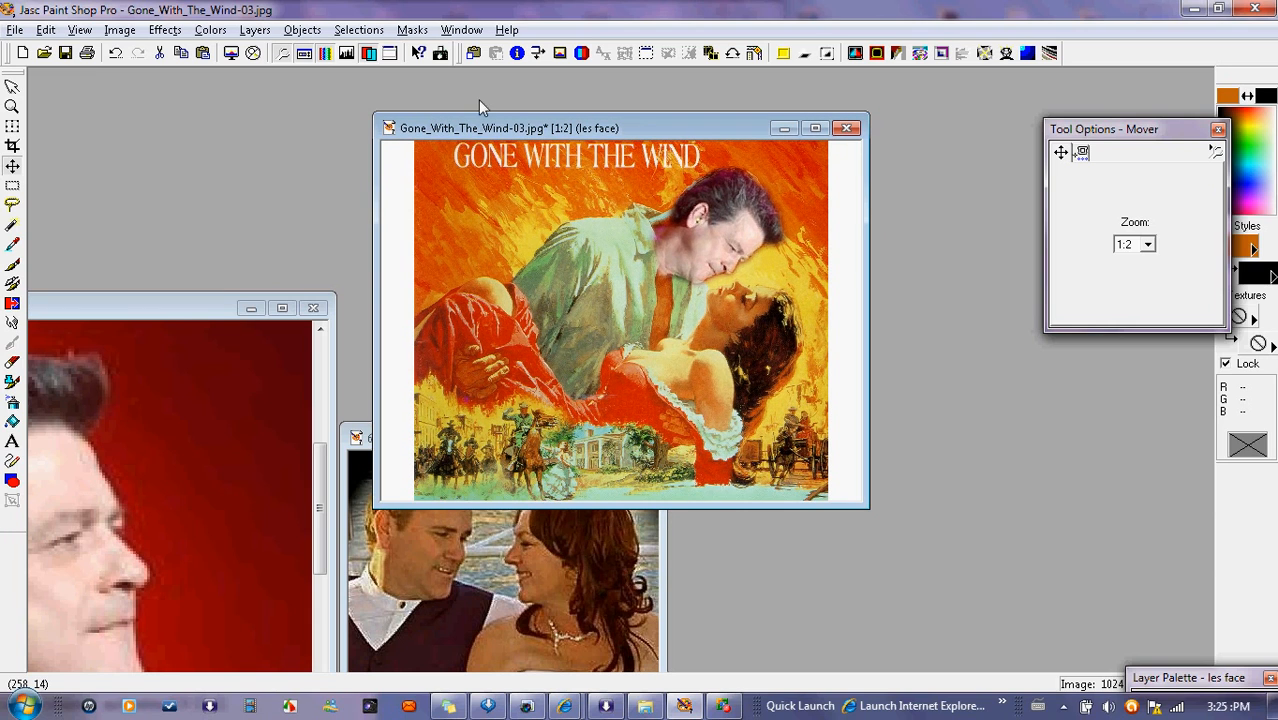
{"action": "left_click", "coordinate": [165, 30]}
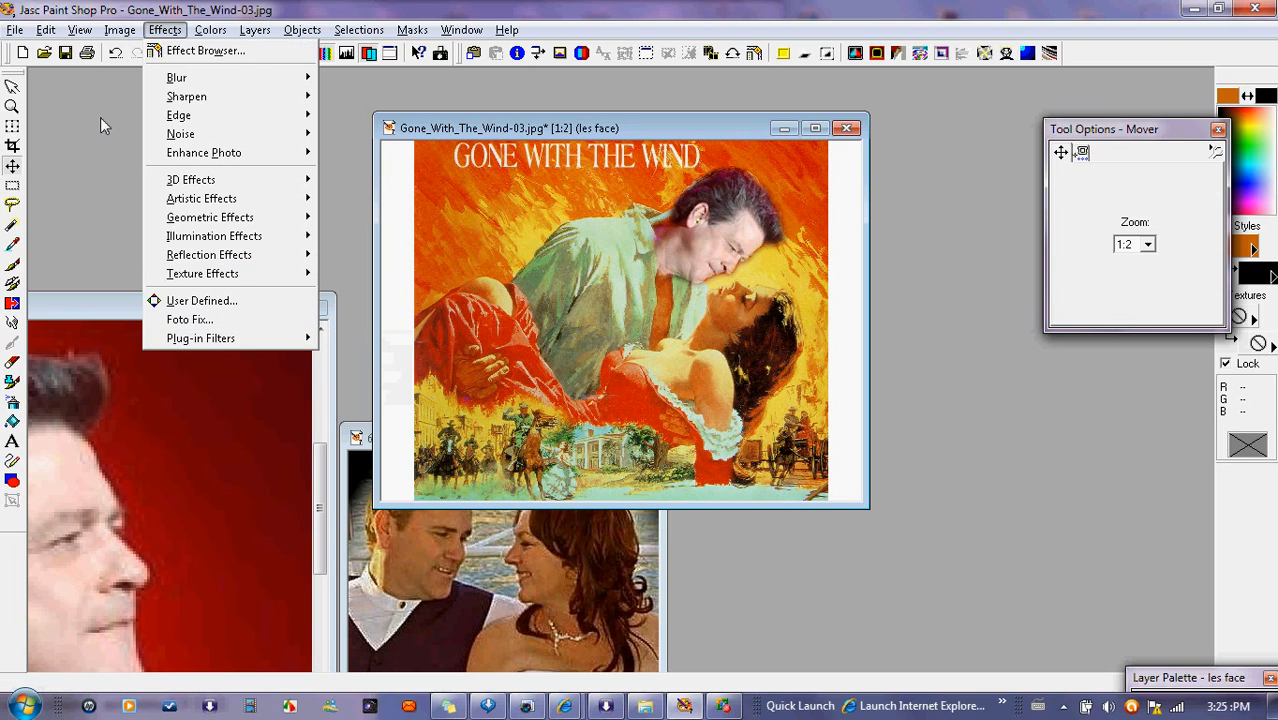
{"action": "left_click", "coordinate": [170, 32]}
{"action": "left_click", "coordinate": [172, 32]}
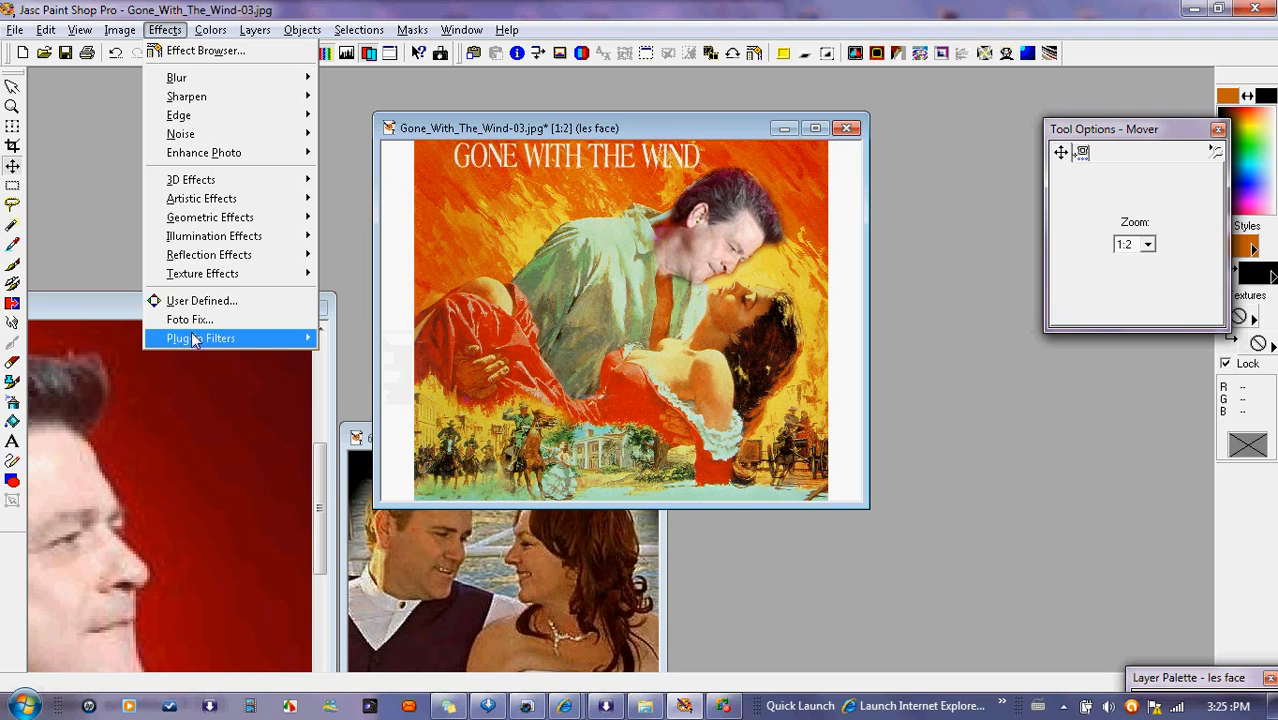
{"action": "mouse_move", "coordinate": [197, 340]}
{"action": "mouse_move", "coordinate": [350, 362]}
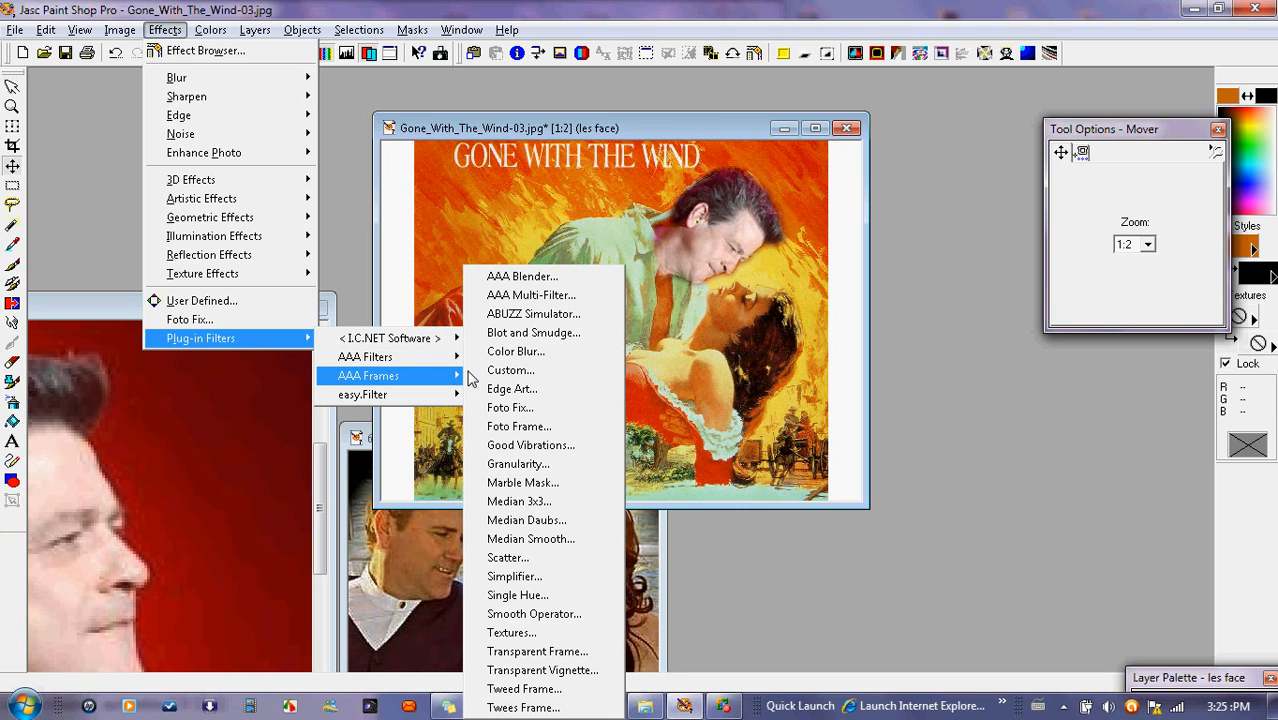
{"action": "left_click", "coordinate": [506, 408]}
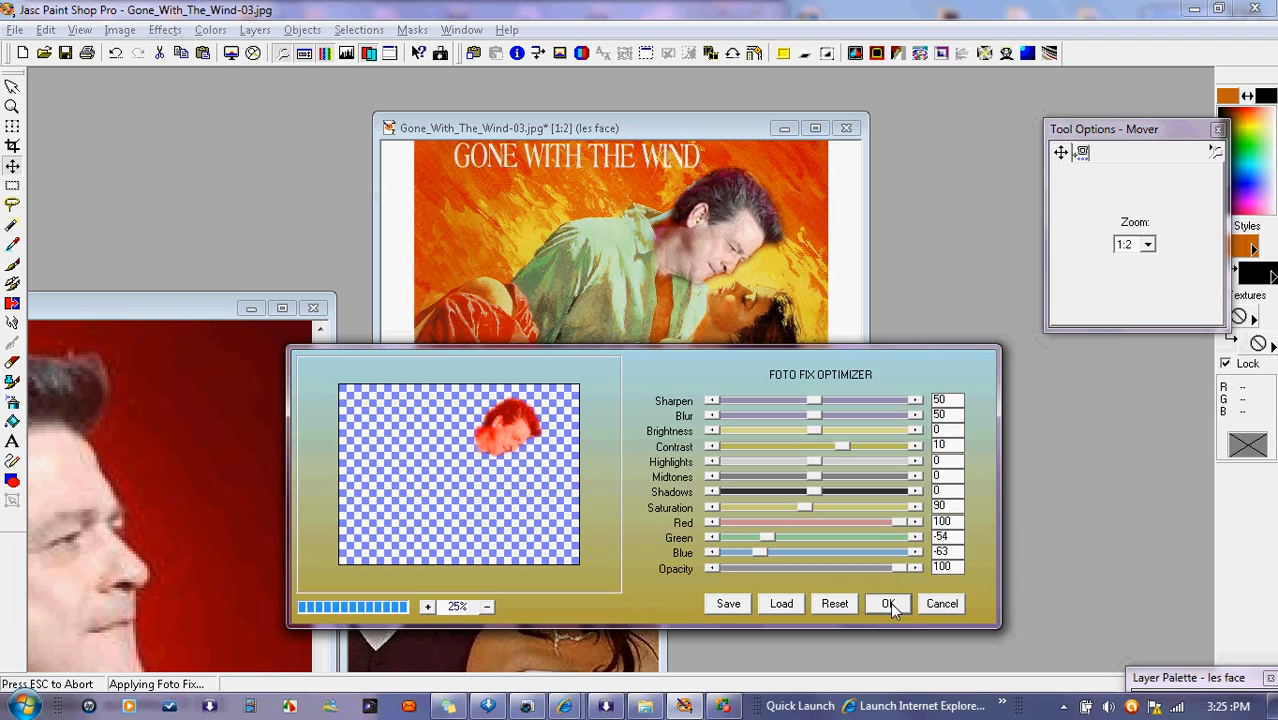
{"action": "left_click", "coordinate": [941, 608]}
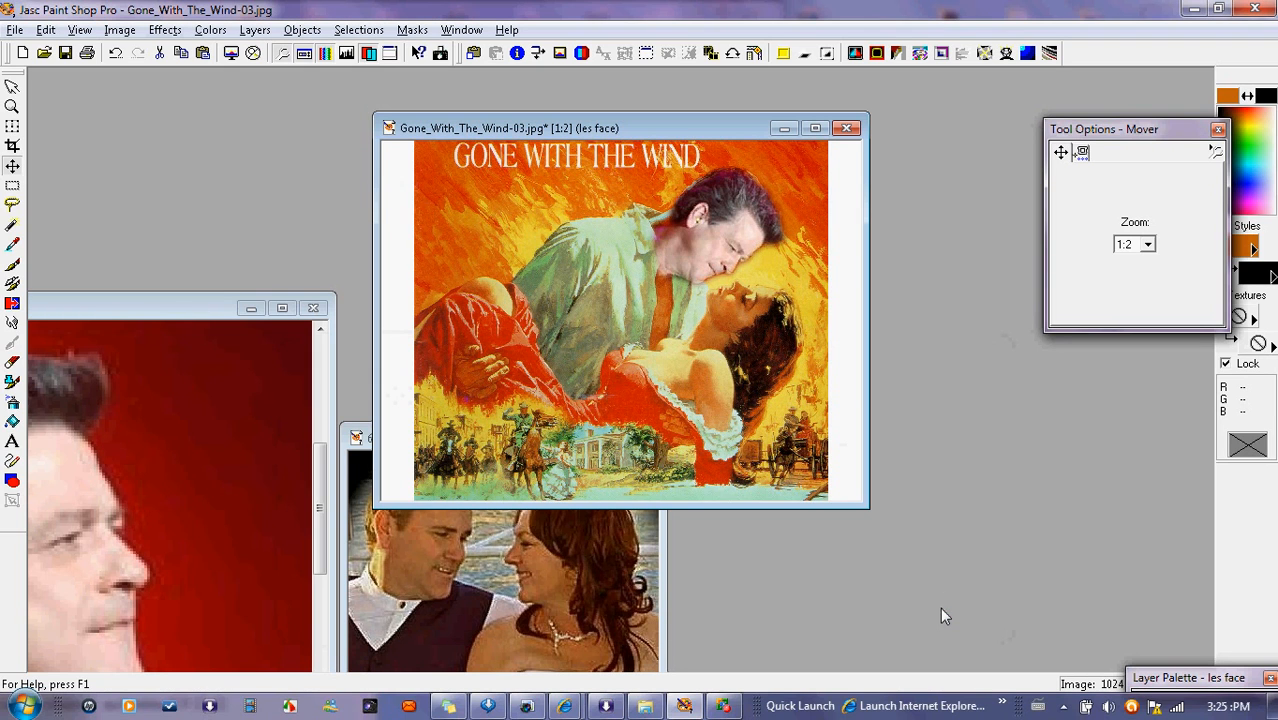
{"action": "mouse_move", "coordinate": [1165, 677]}
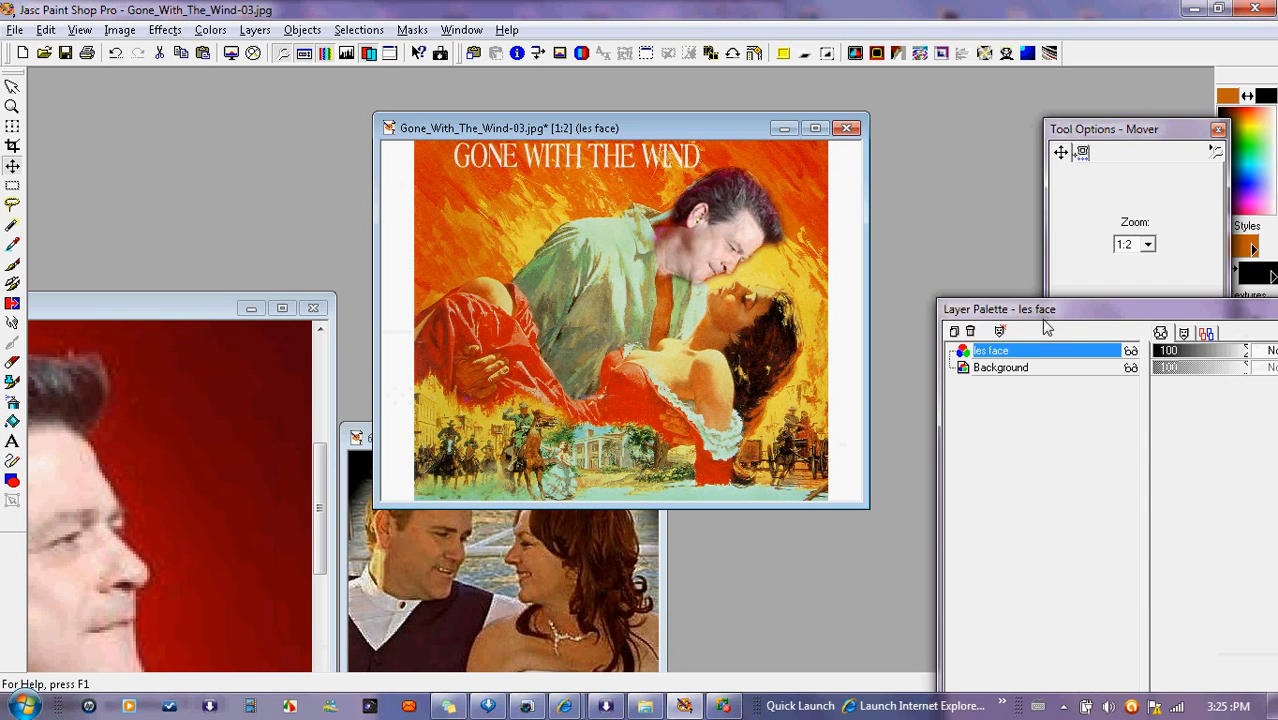
{"action": "left_click_drag", "start_coordinate": [1044, 314], "coordinate": [1053, 285]}
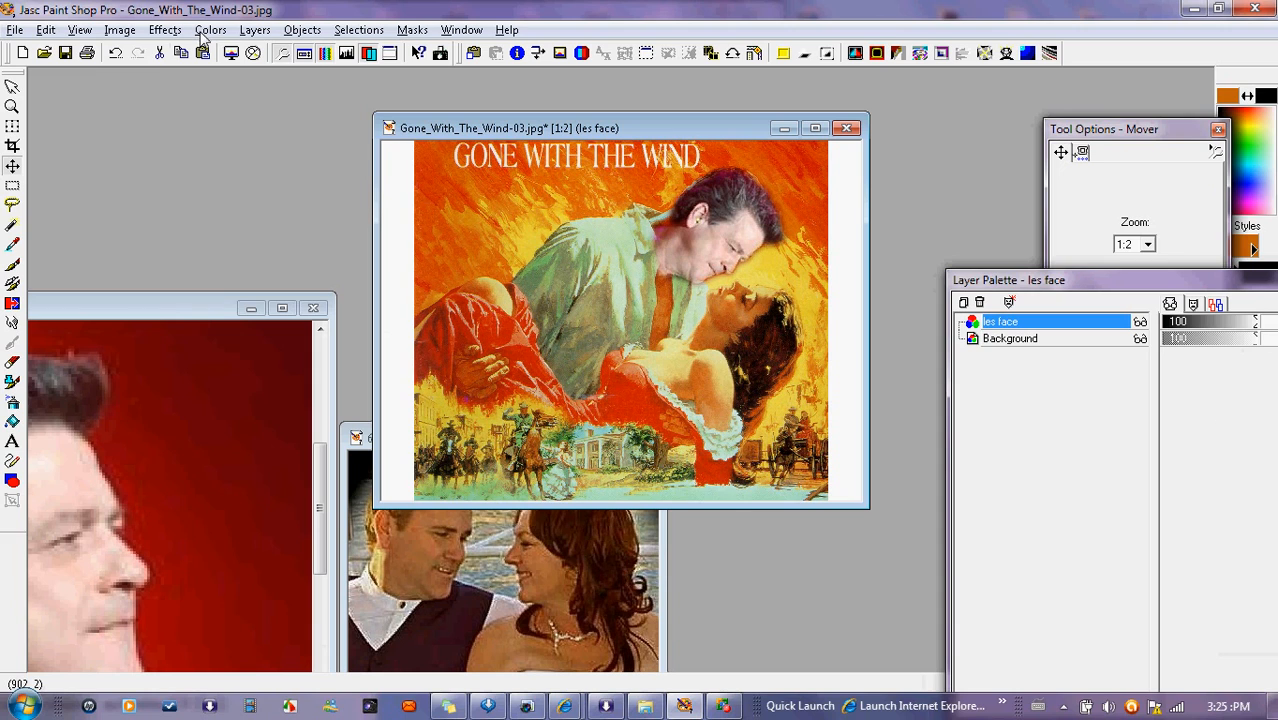
{"action": "left_click", "coordinate": [168, 32]}
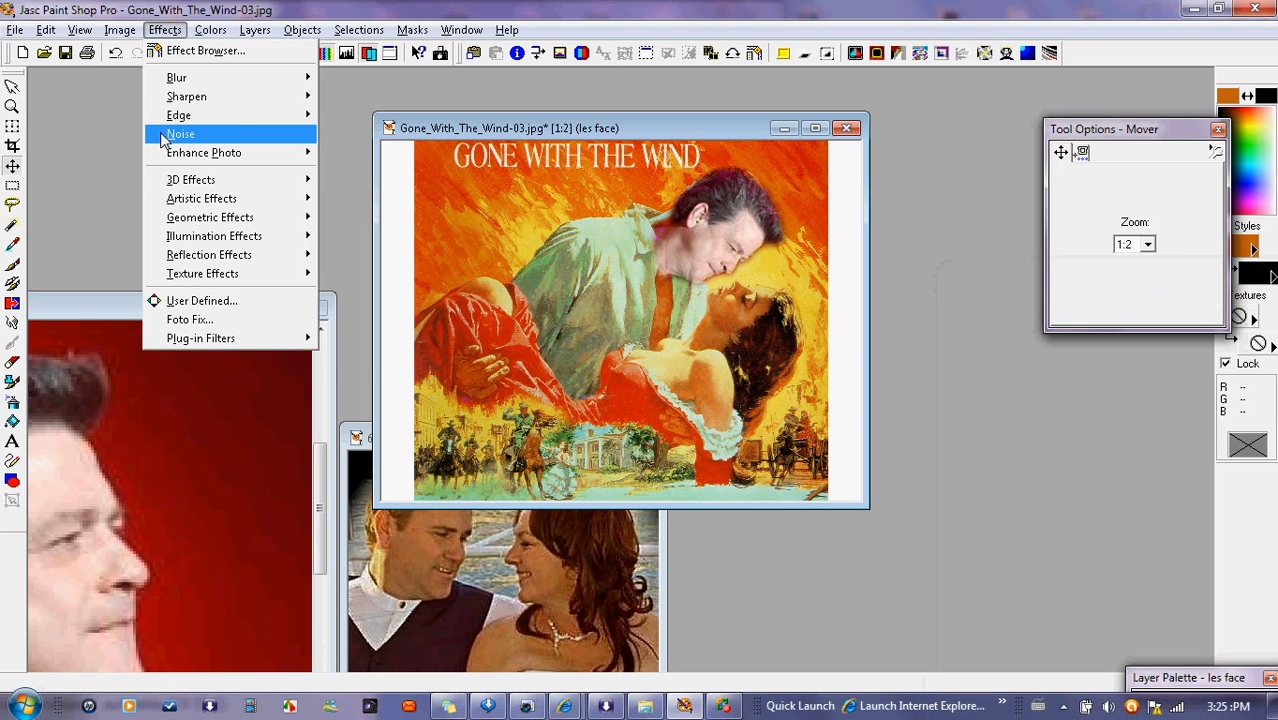
{"action": "mouse_move", "coordinate": [173, 158]}
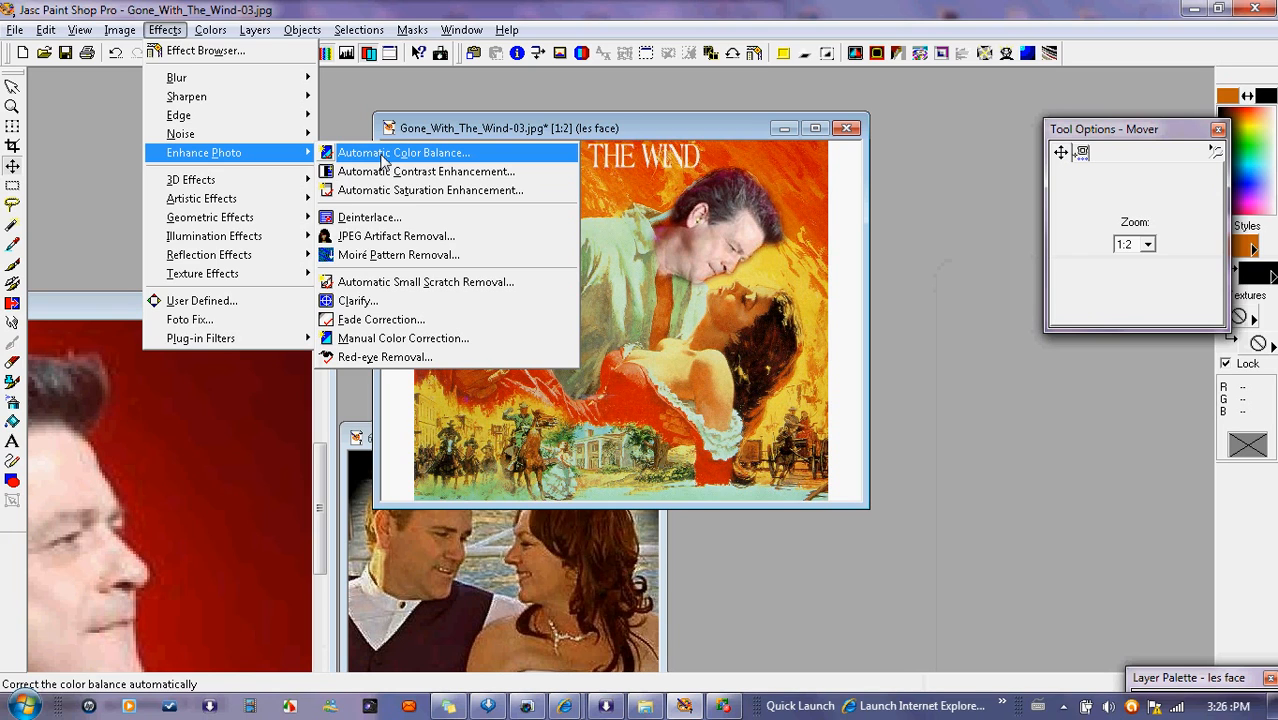
{"action": "left_click", "coordinate": [449, 106]}
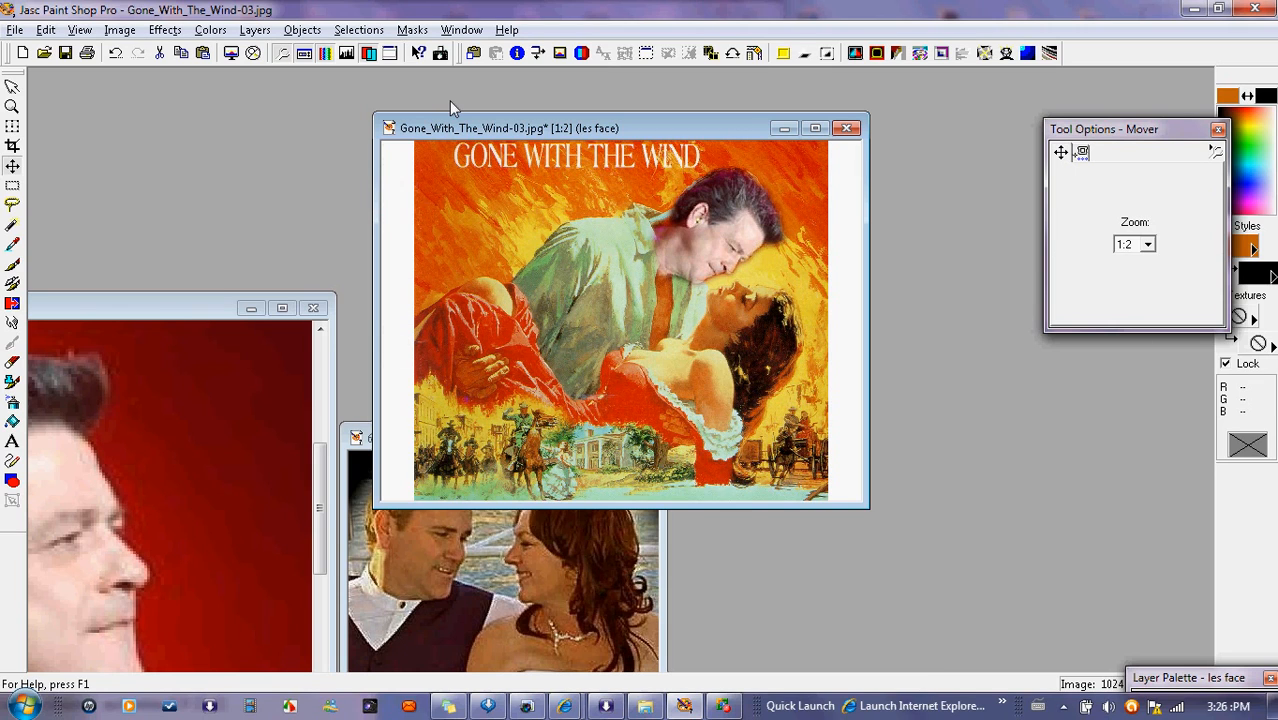
Step: Create a new layer above the les face layer with Normal blend mode and 100 opacity
{"action": "mouse_move", "coordinate": [1163, 672]}
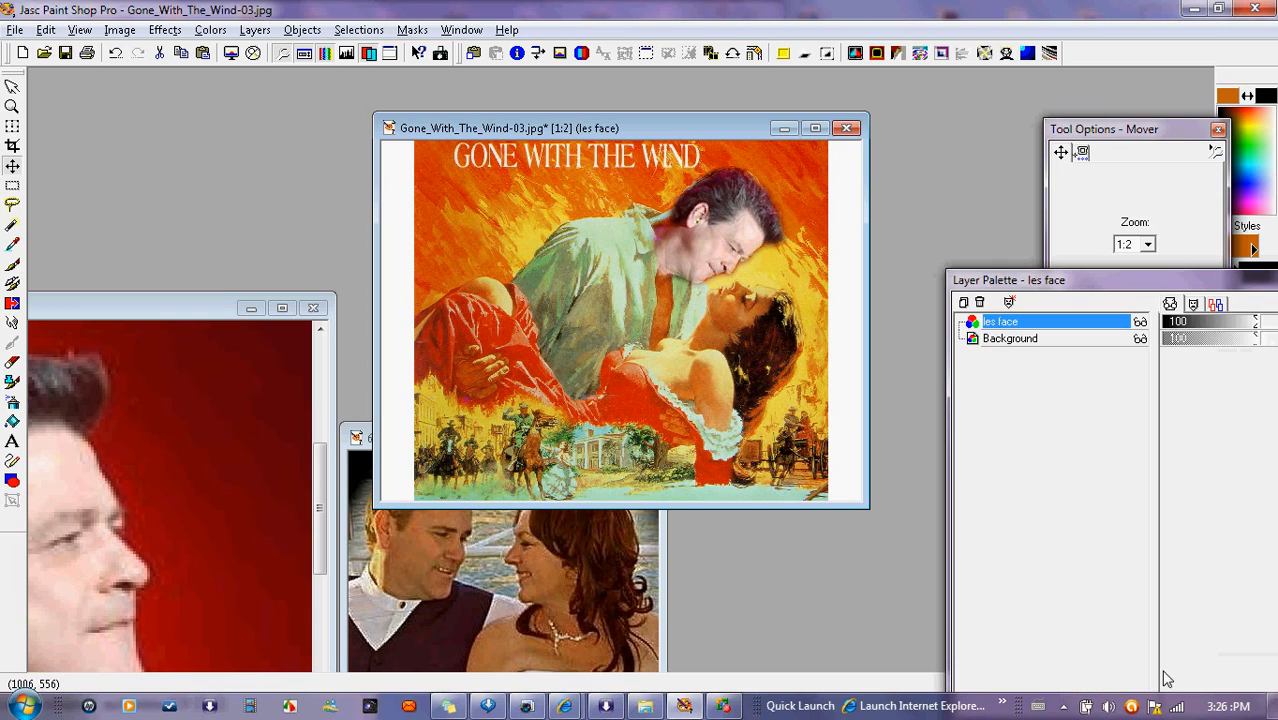
{"action": "left_click_drag", "start_coordinate": [1038, 280], "coordinate": [994, 206]}
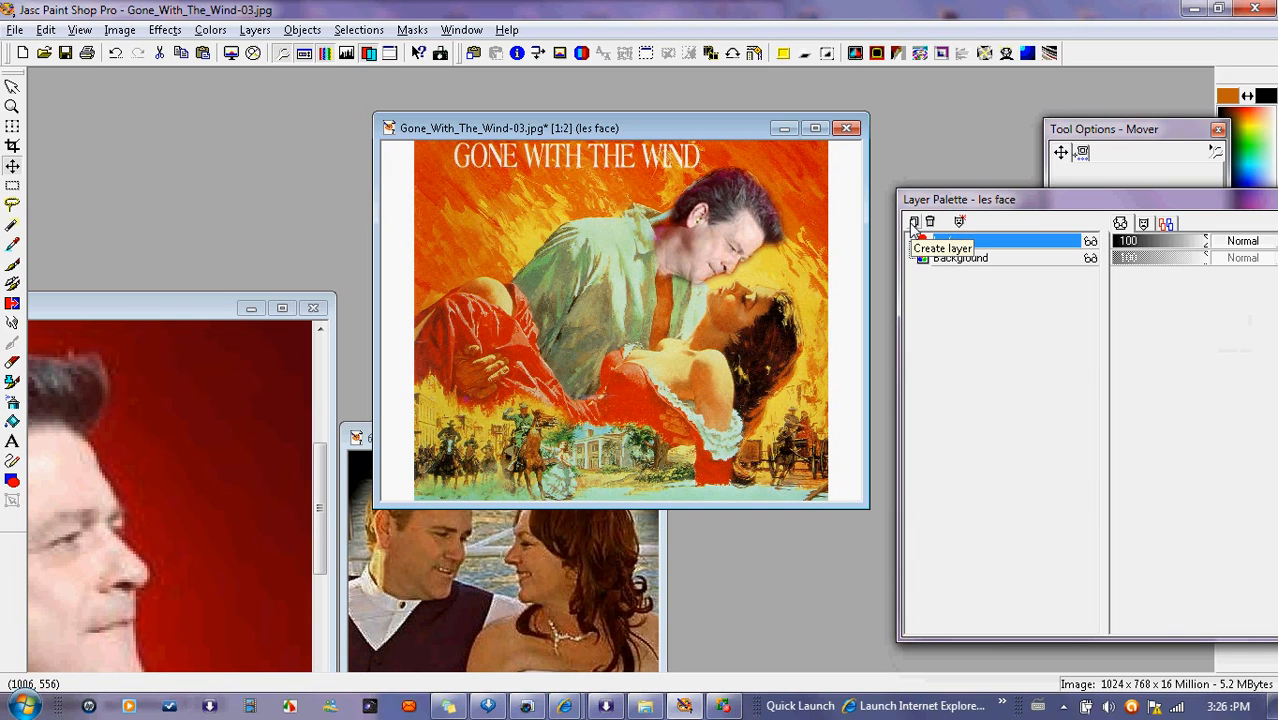
{"action": "left_click", "coordinate": [914, 223]}
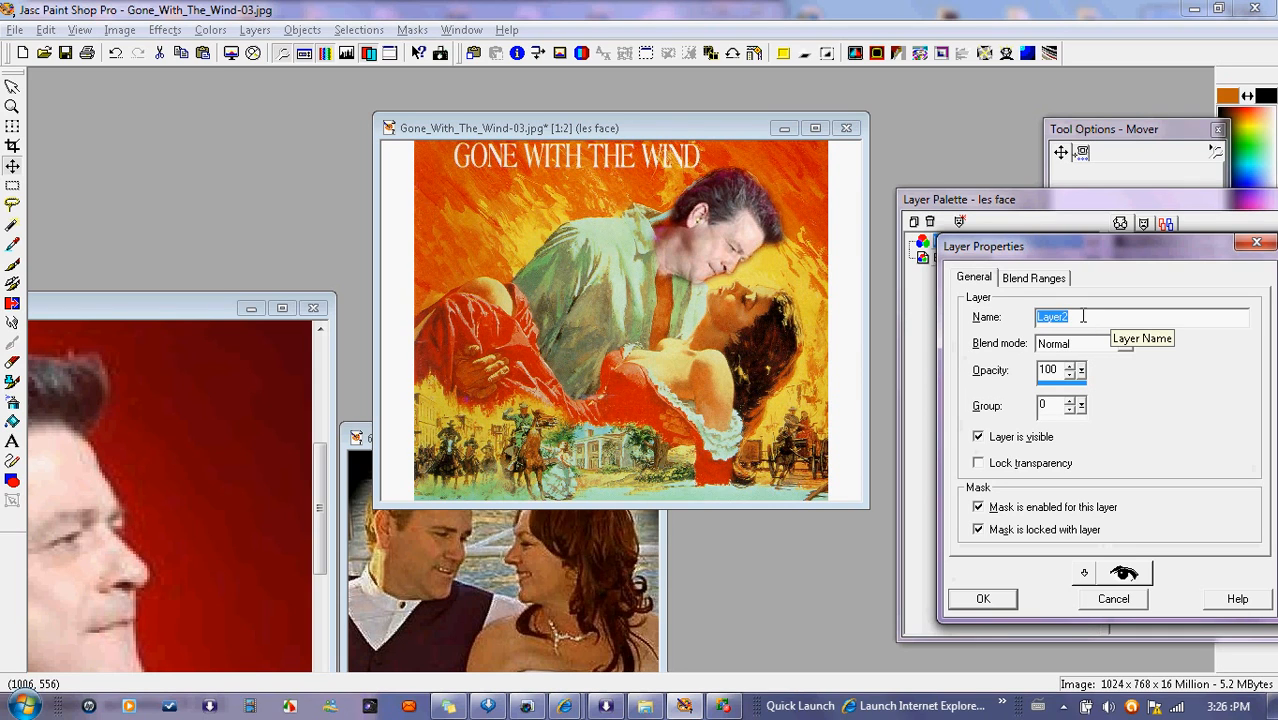
{"action": "left_click", "coordinate": [982, 598]}
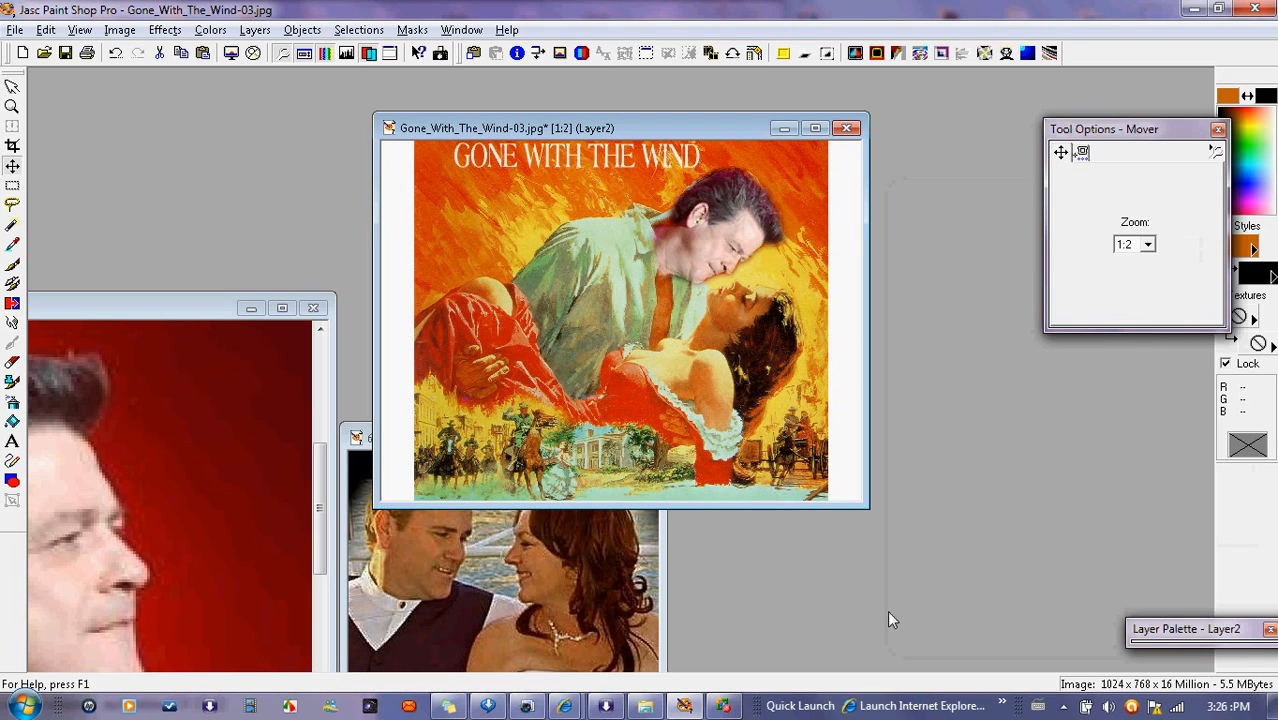
Step: Activate the les face layer by picking the man's face with the Mover, and make Layer2 active again
{"action": "mouse_move", "coordinate": [1236, 640]}
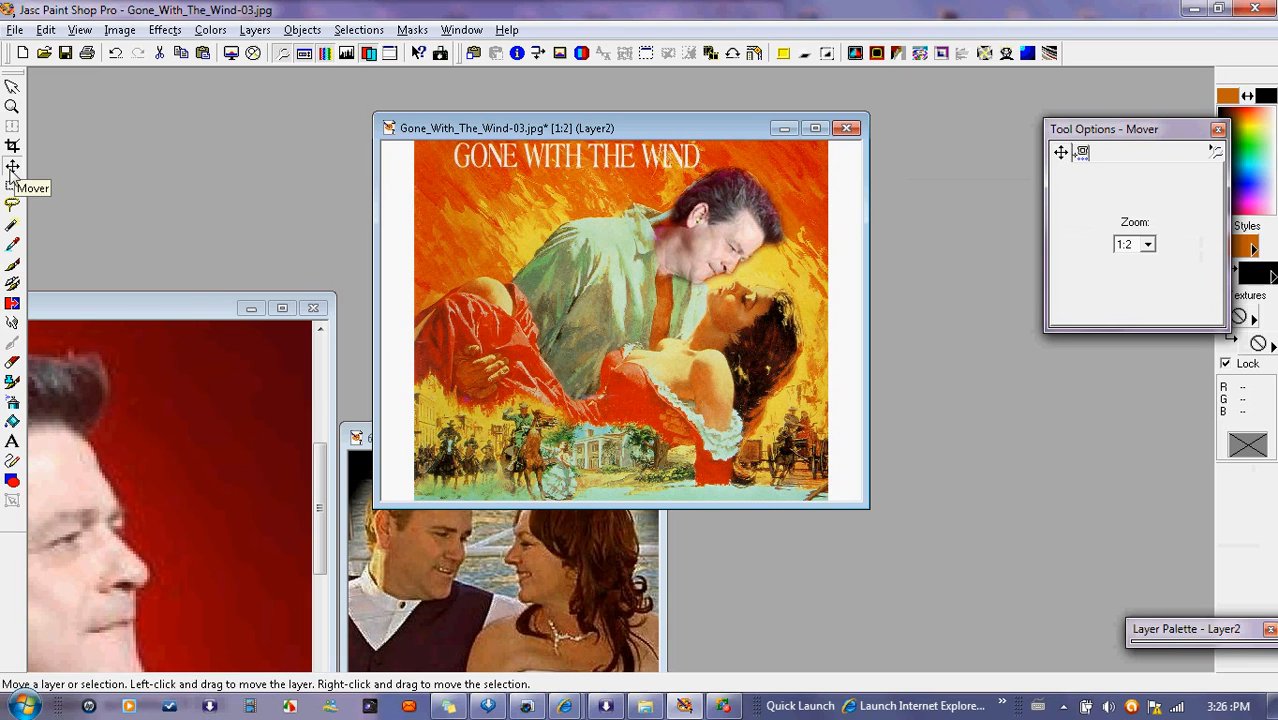
{"action": "mouse_move", "coordinate": [704, 225]}
{"action": "left_mouse_down"}
{"action": "mouse_move", "coordinate": [727, 238]}
{"action": "mouse_move", "coordinate": [711, 218]}
{"action": "mouse_move", "coordinate": [704, 226]}
{"action": "left_mouse_up"}
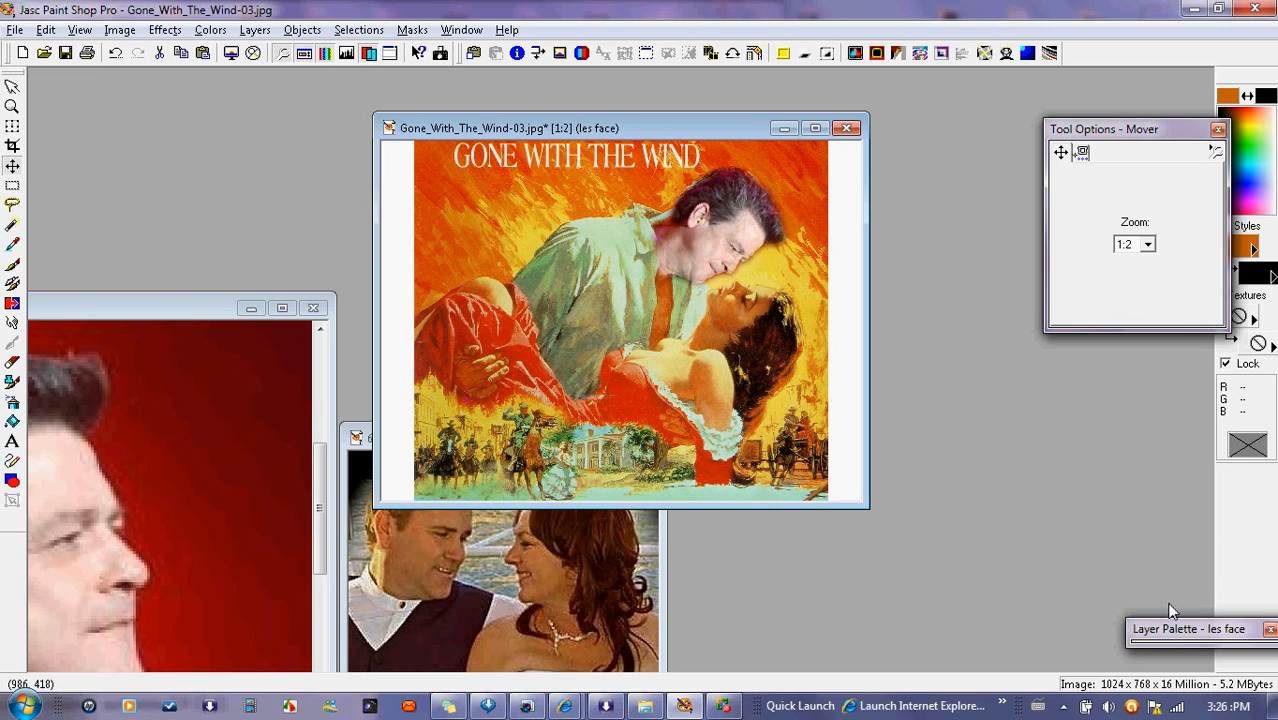
{"action": "mouse_move", "coordinate": [1167, 618]}
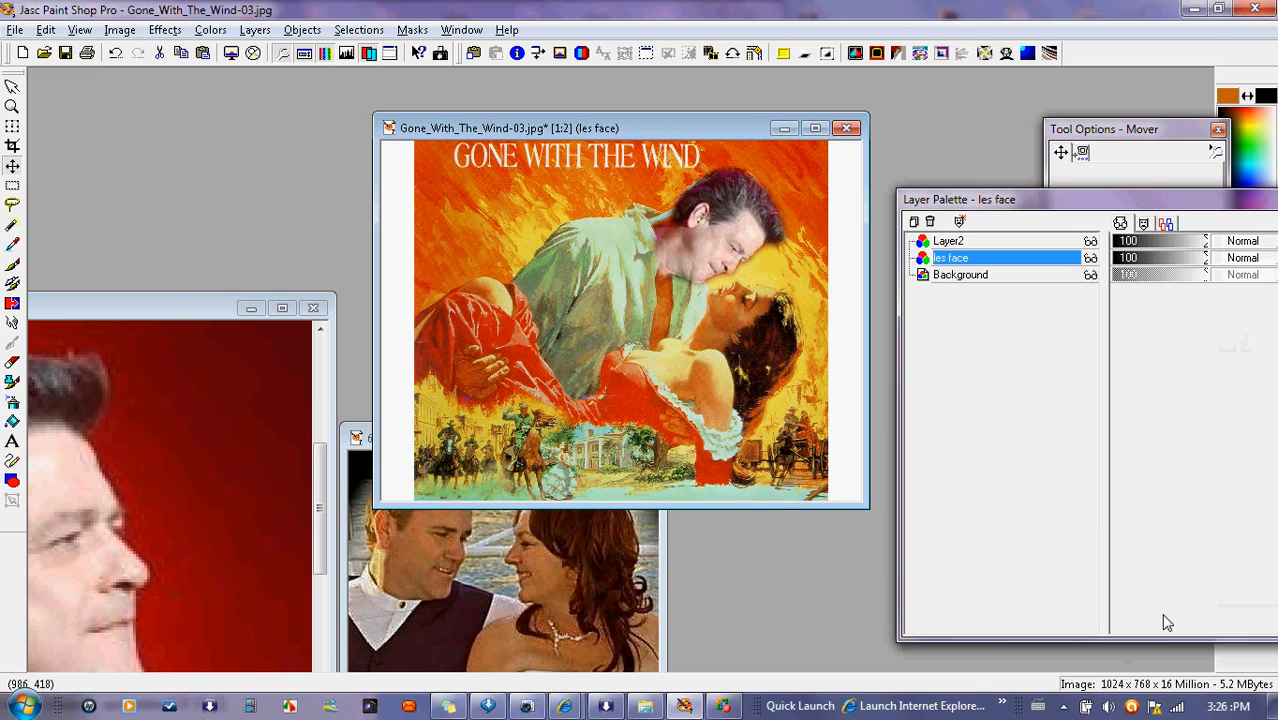
{"action": "left_click", "coordinate": [955, 242]}
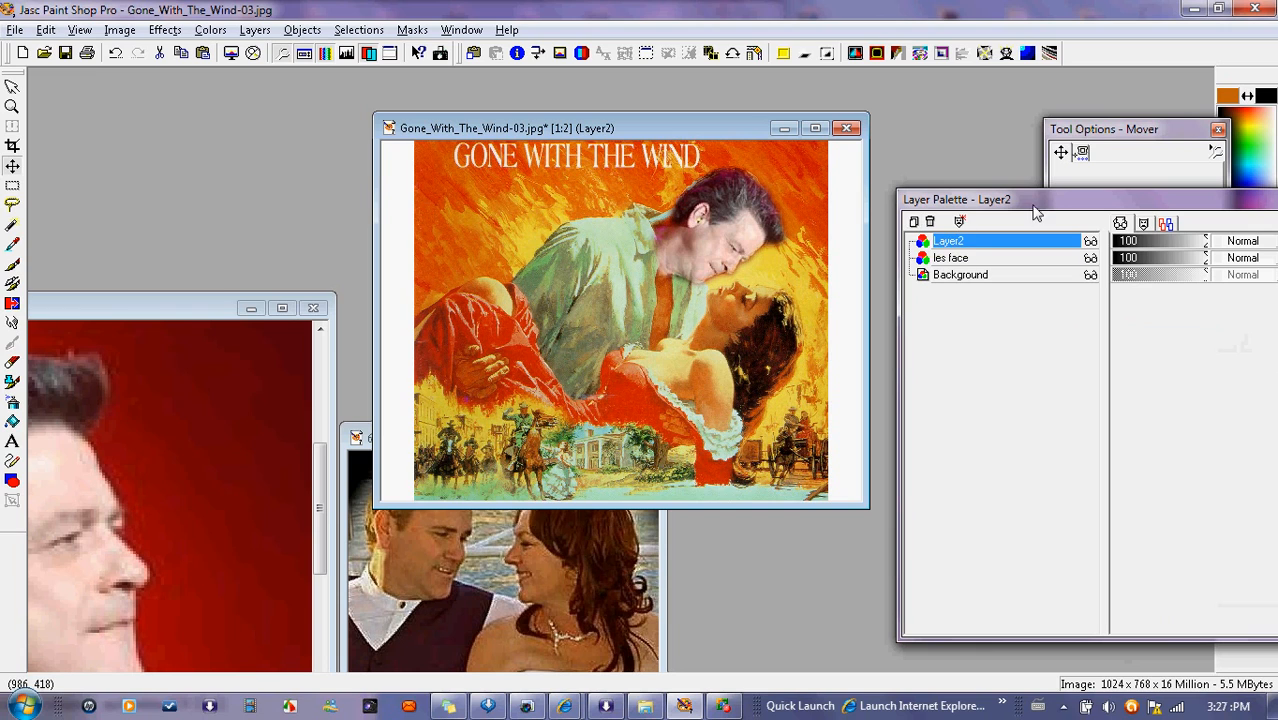
Step: Trace a point-to-point freehand selection with feather 8 around the man's face, ear and neck, leaving out the hair
{"action": "left_click", "coordinate": [12, 206]}
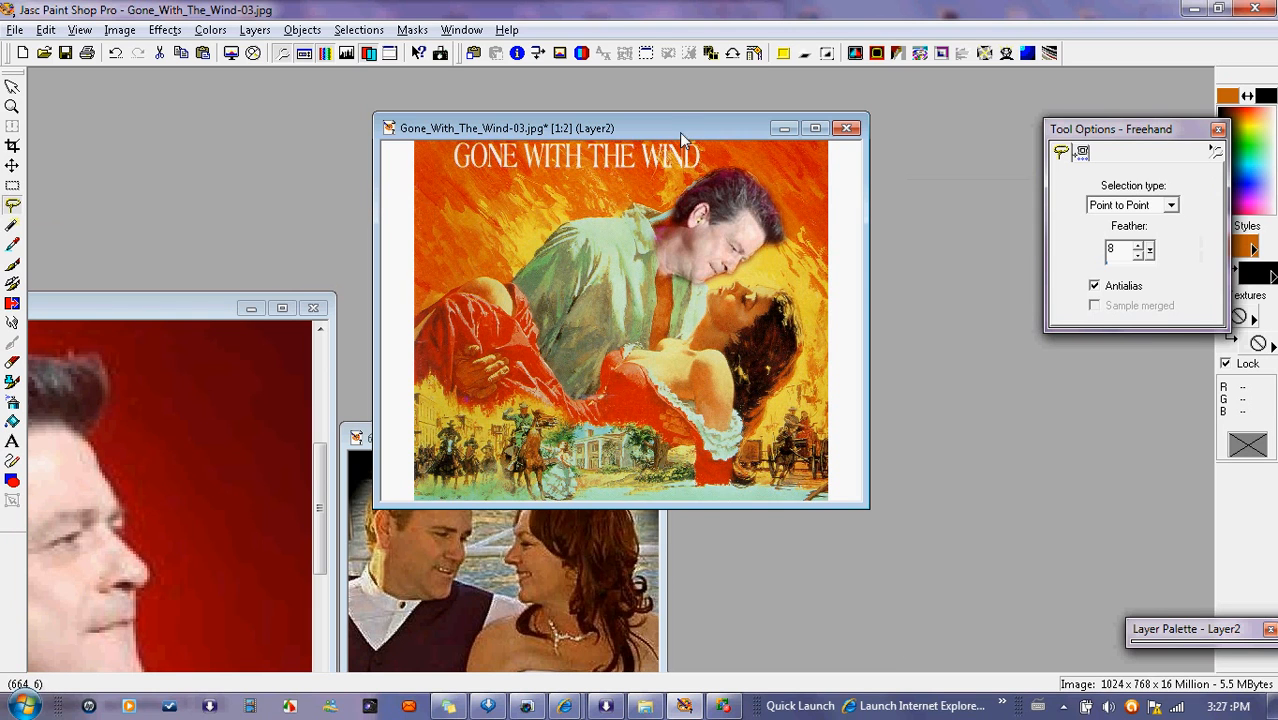
{"action": "key", "text": "ctrl+alt+n"}
{"action": "left_click_drag", "start_coordinate": [713, 133], "coordinate": [534, 149]}
{"action": "left_click", "coordinate": [684, 323]}
{"action": "left_click", "coordinate": [742, 334]}
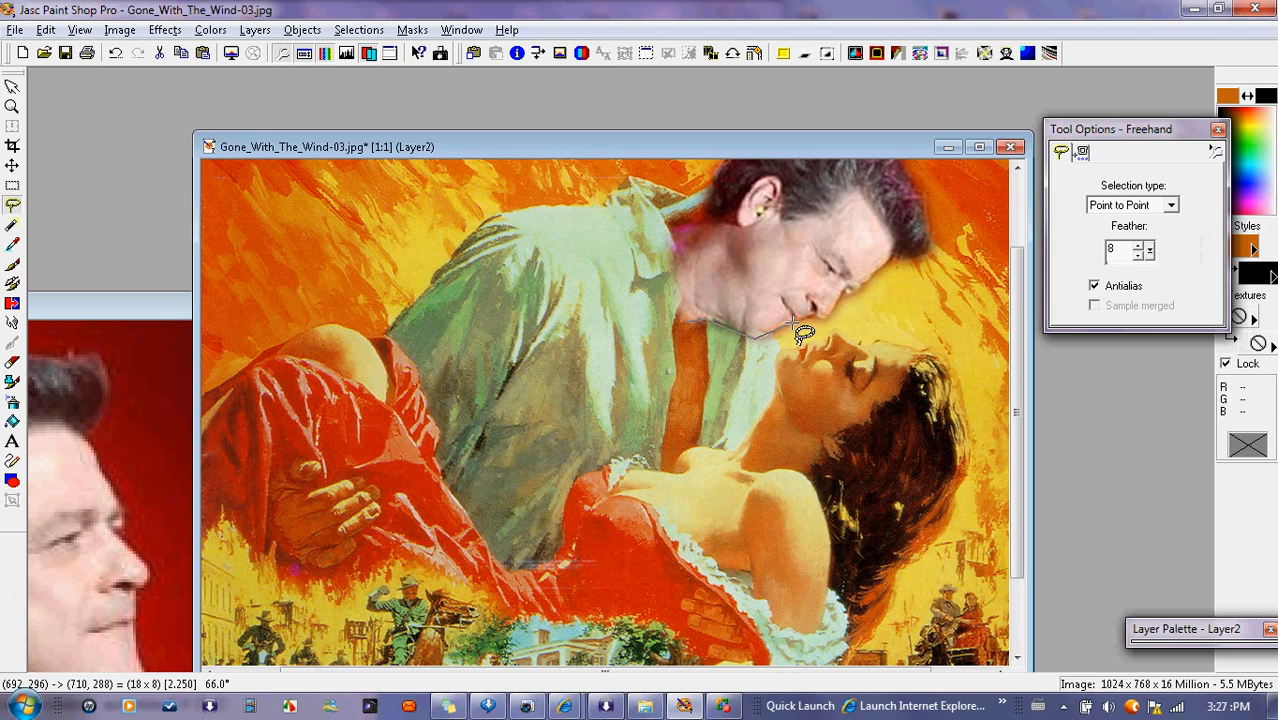
{"action": "left_click", "coordinate": [823, 319]}
{"action": "left_click", "coordinate": [834, 307]}
{"action": "left_click", "coordinate": [837, 302]}
{"action": "left_click", "coordinate": [860, 293]}
{"action": "left_click", "coordinate": [873, 281]}
{"action": "left_click", "coordinate": [891, 253]}
{"action": "left_click", "coordinate": [892, 237]}
{"action": "left_click", "coordinate": [862, 193]}
{"action": "left_click", "coordinate": [783, 203]}
{"action": "left_click", "coordinate": [784, 184]}
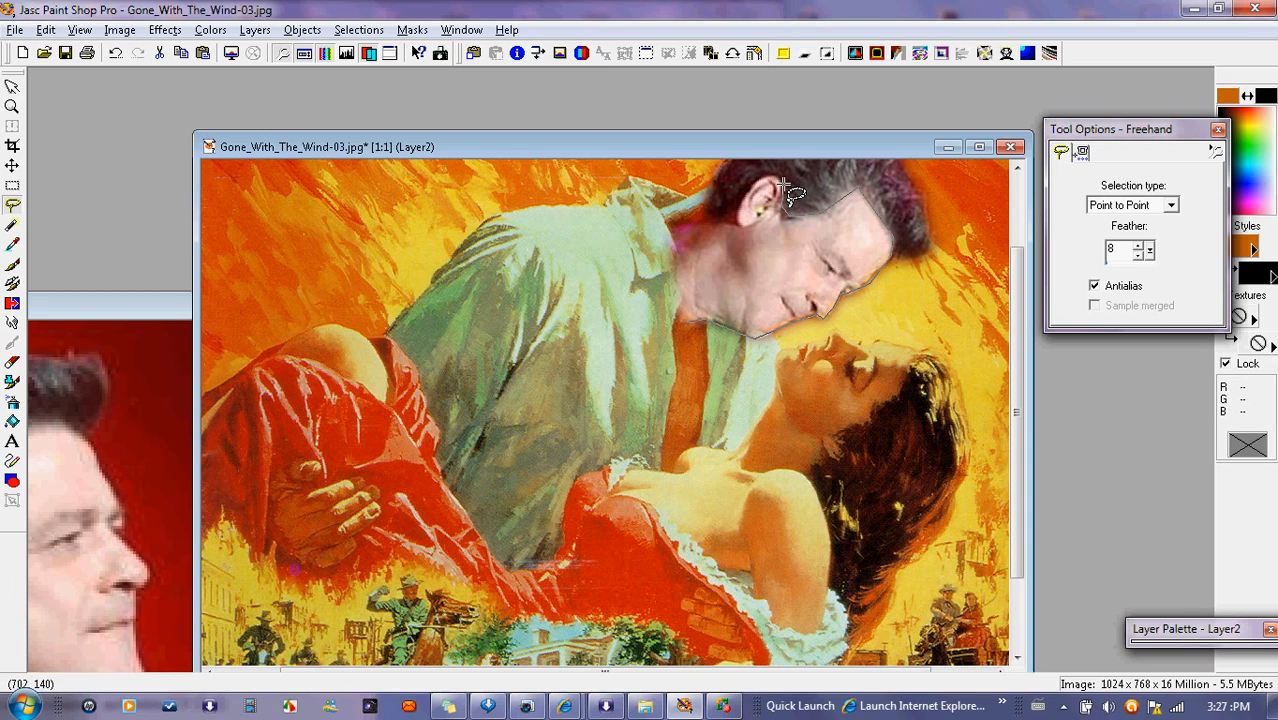
{"action": "left_click", "coordinate": [780, 182]}
{"action": "left_click", "coordinate": [767, 175]}
{"action": "left_click", "coordinate": [757, 179]}
{"action": "left_click", "coordinate": [745, 190]}
{"action": "left_click", "coordinate": [735, 216]}
{"action": "left_click", "coordinate": [737, 225]}
{"action": "left_click", "coordinate": [674, 225]}
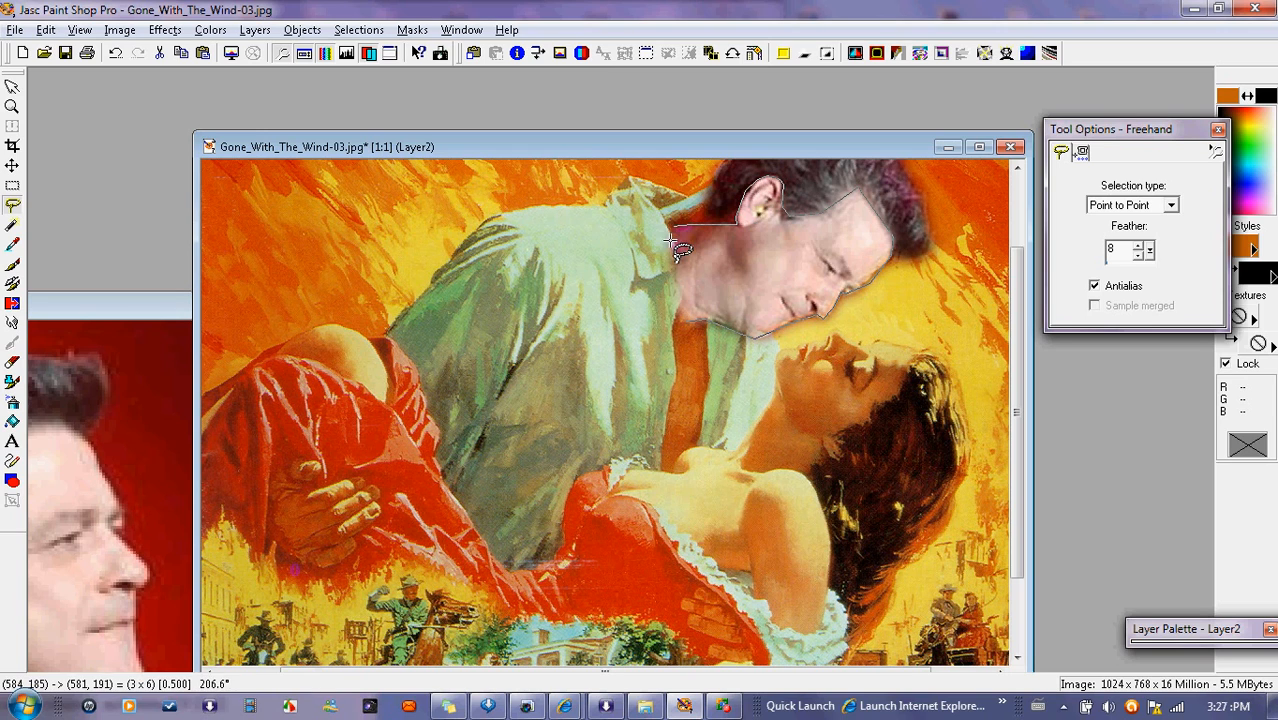
{"action": "left_click", "coordinate": [672, 313]}
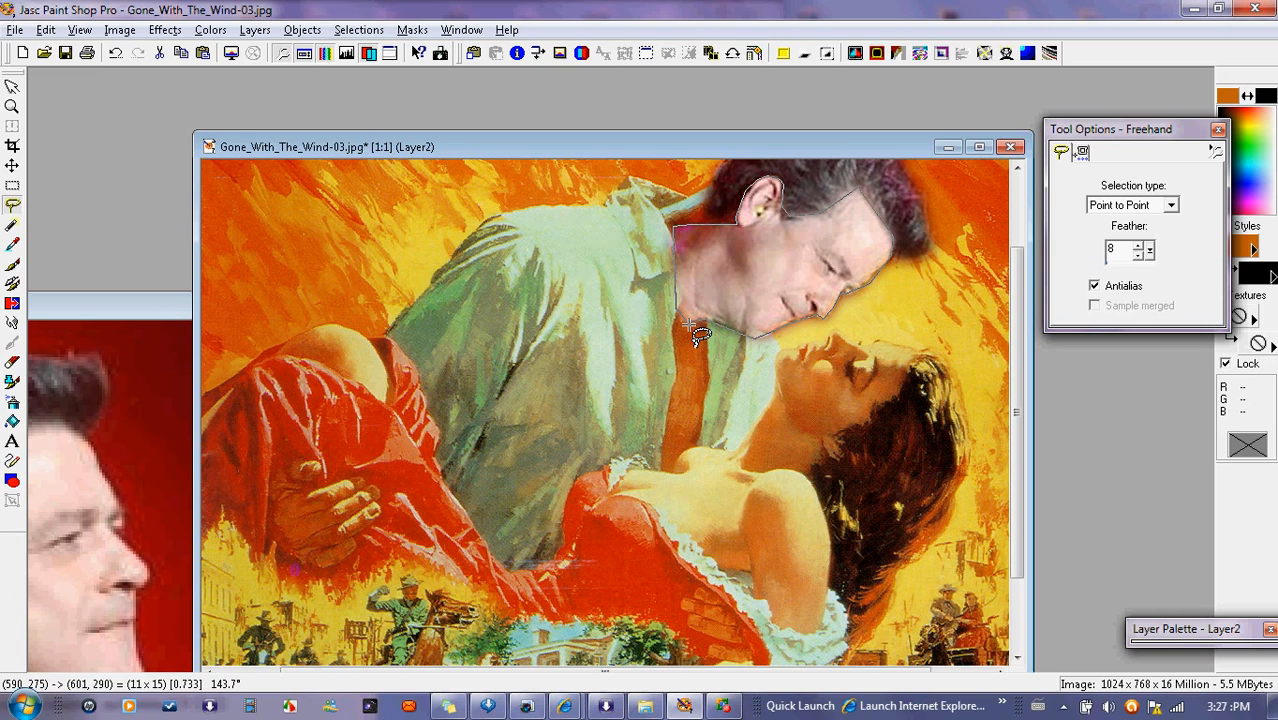
{"action": "double_click", "coordinate": [690, 325]}
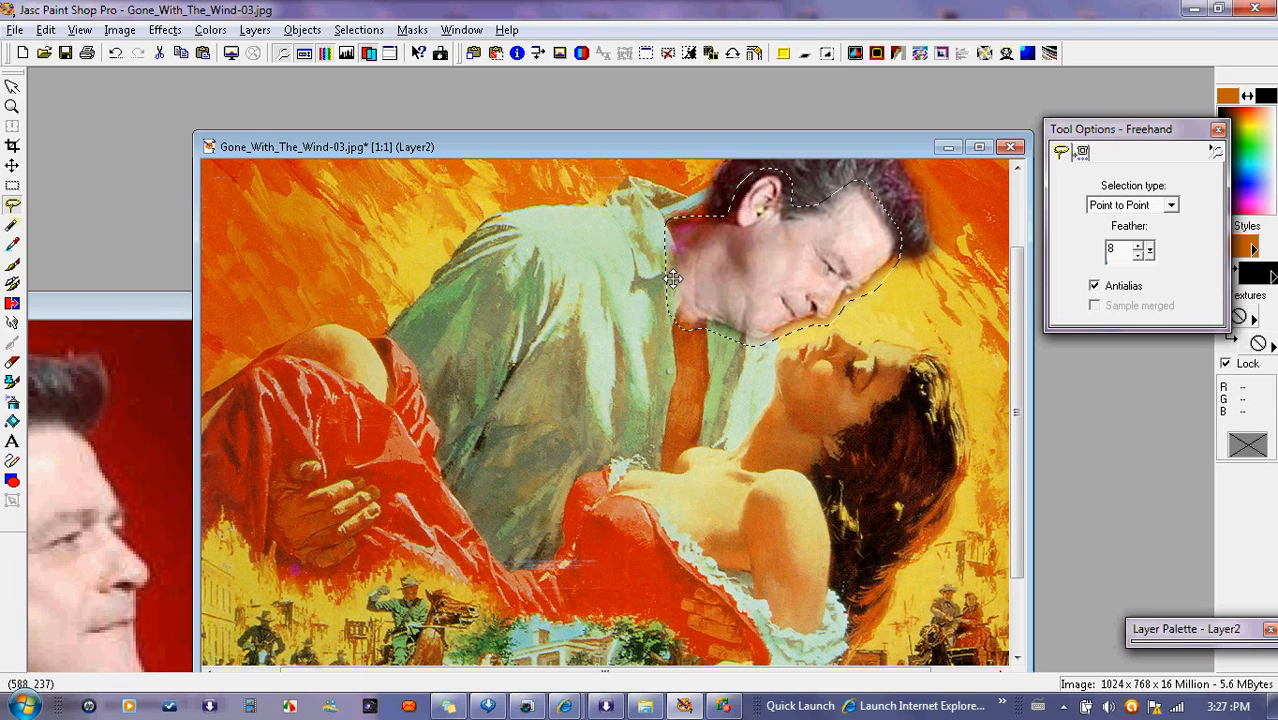
Step: Sample the orange-brown skin tone from the man's chest in the poster as the foreground colour
{"action": "left_click", "coordinate": [12, 248]}
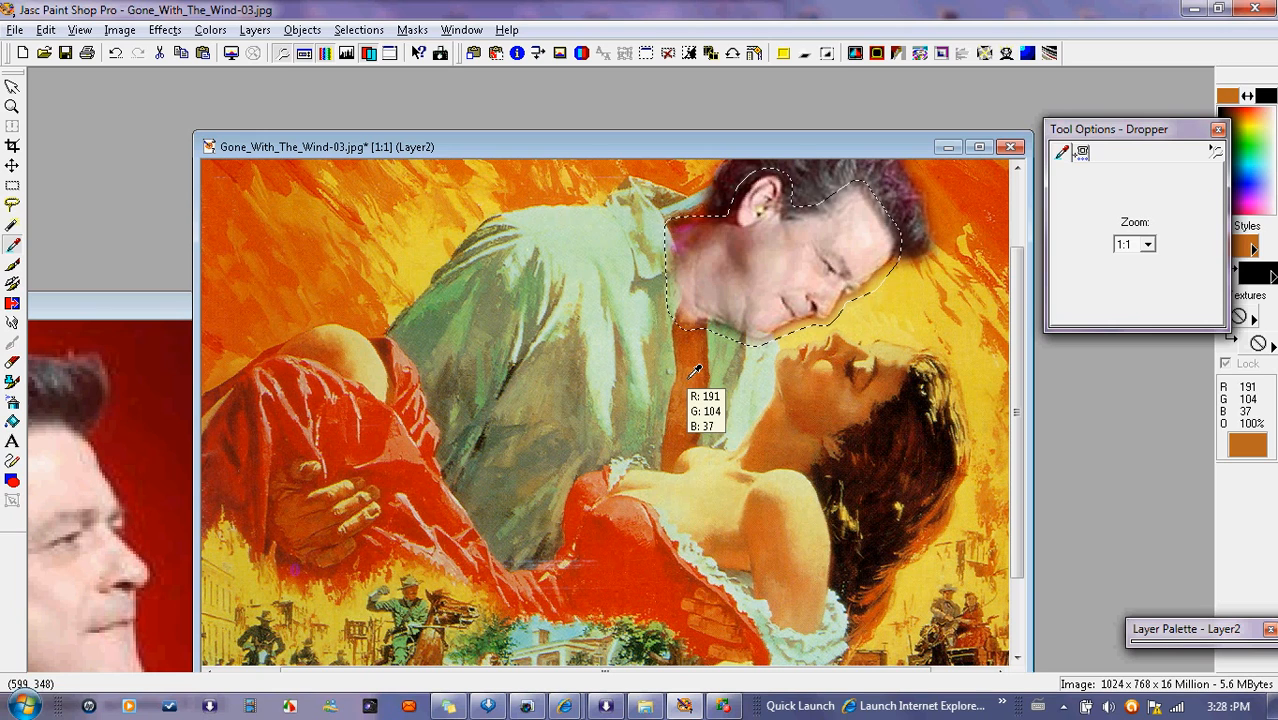
{"action": "left_click_drag", "start_coordinate": [1140, 130], "coordinate": [1187, 370]}
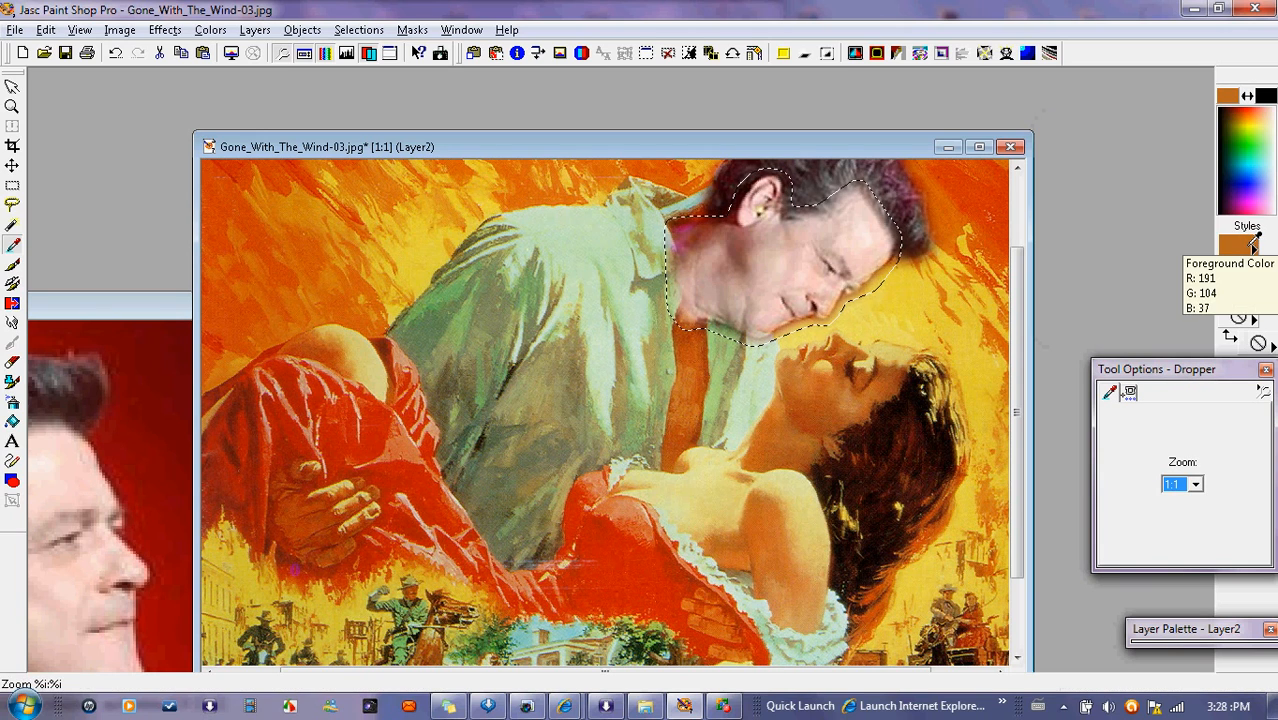
{"action": "left_click", "coordinate": [699, 490]}
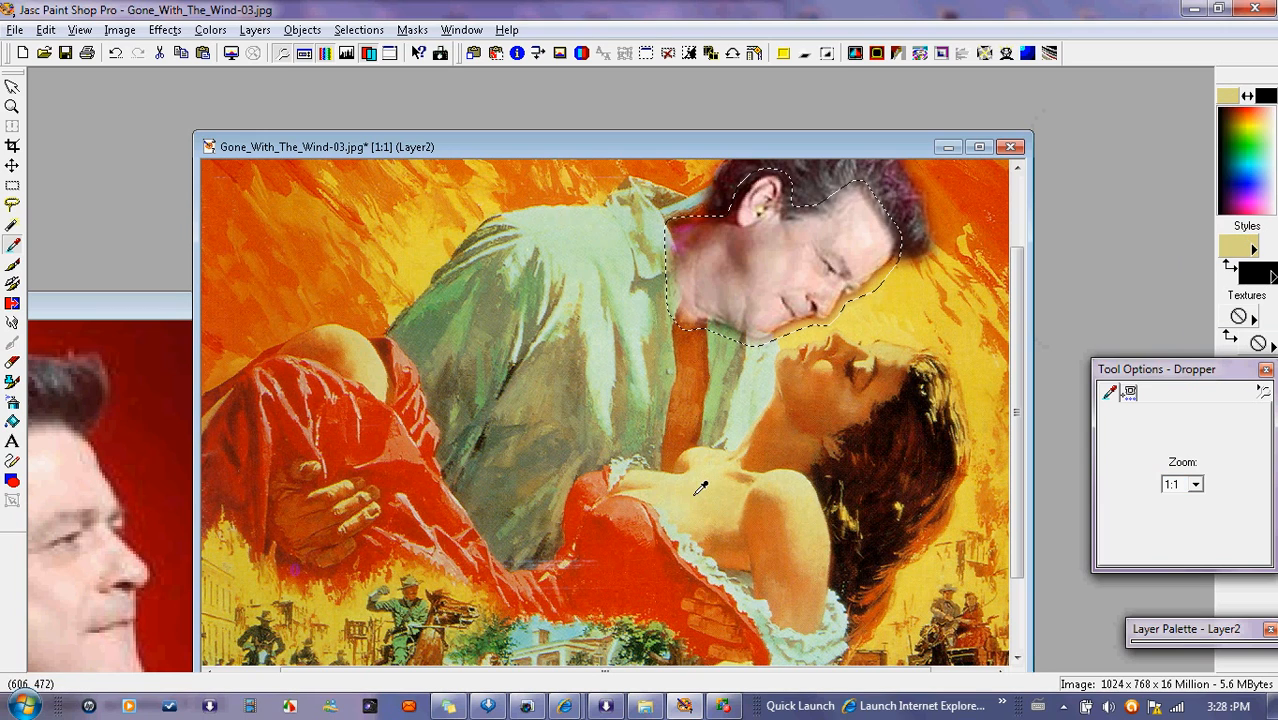
{"action": "left_click", "coordinate": [698, 365]}
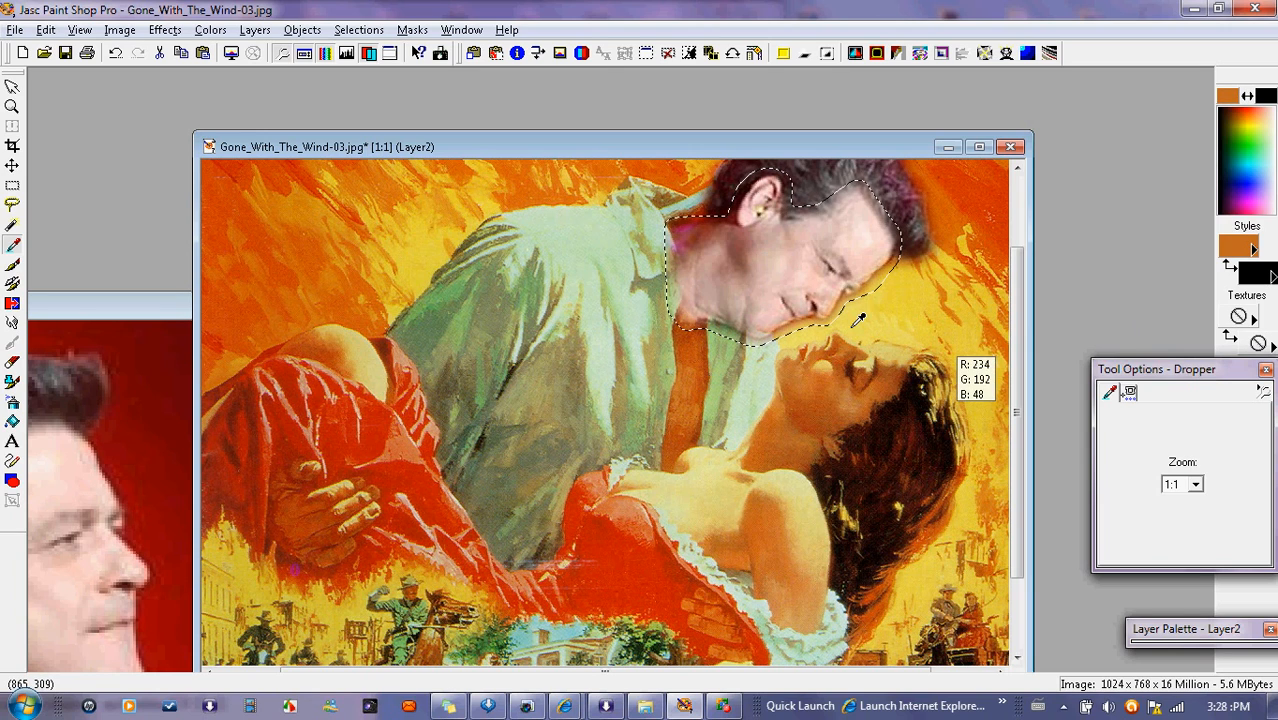
Step: Flood-fill the face selection on Layer2 with the sampled orange-brown skin tone
{"action": "left_click", "coordinate": [12, 422]}
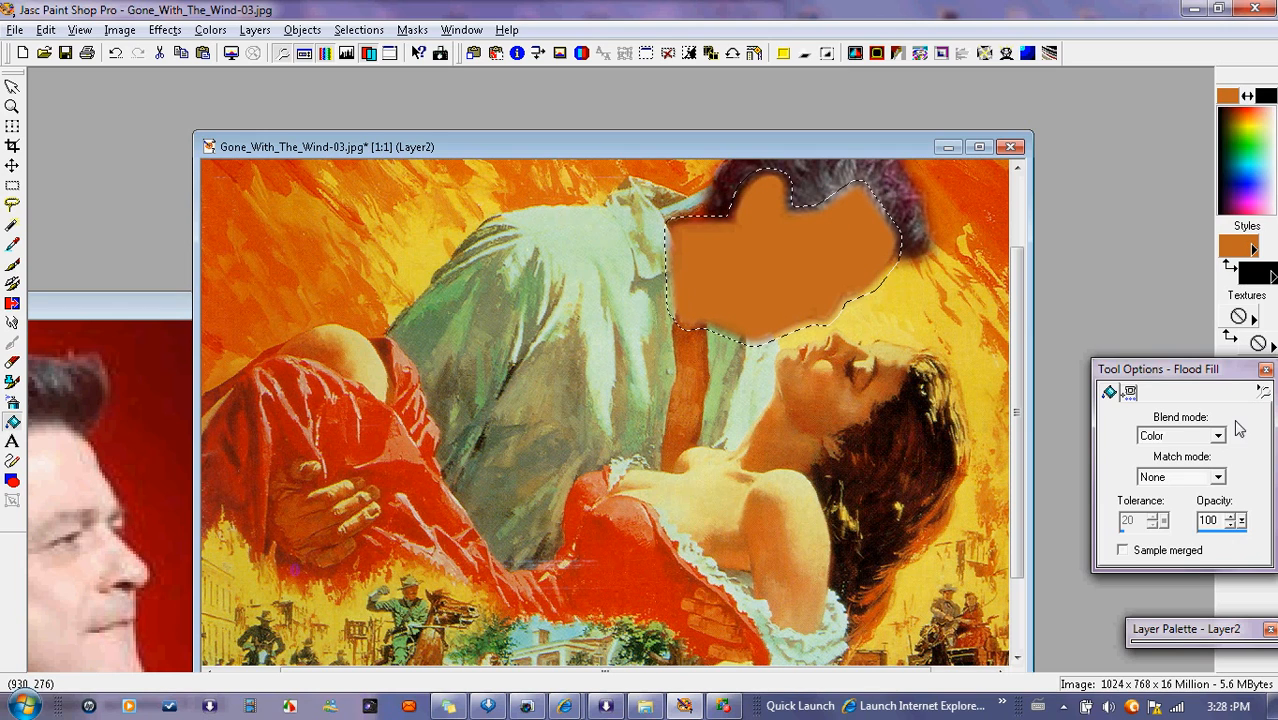
{"action": "left_click_drag", "start_coordinate": [1195, 372], "coordinate": [1176, 338]}
{"action": "left_click", "coordinate": [1200, 402]}
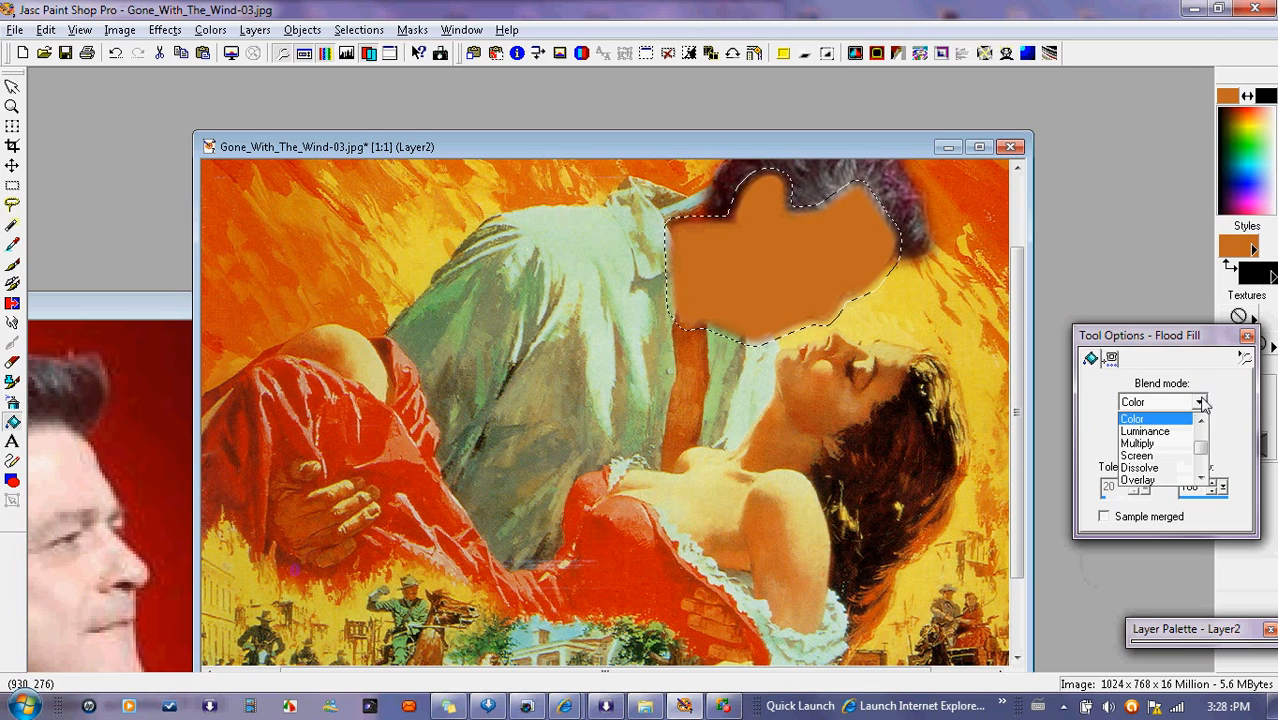
{"action": "left_click", "coordinate": [1183, 338]}
{"action": "left_click_drag", "start_coordinate": [1193, 343], "coordinate": [1073, 512]}
Step: Set the blend mode of Layer2 to Color so the fill tints the face beneath it
{"action": "mouse_move", "coordinate": [1218, 634]}
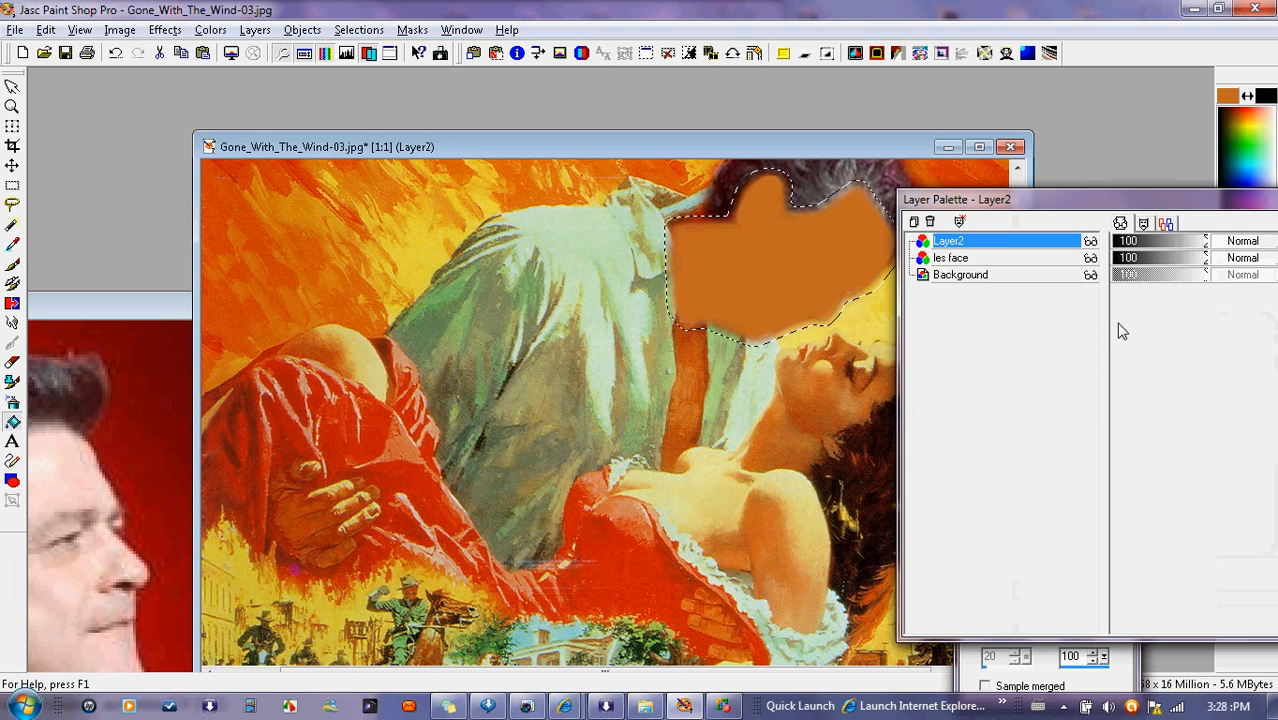
{"action": "left_click_drag", "start_coordinate": [1012, 239], "coordinate": [975, 257]}
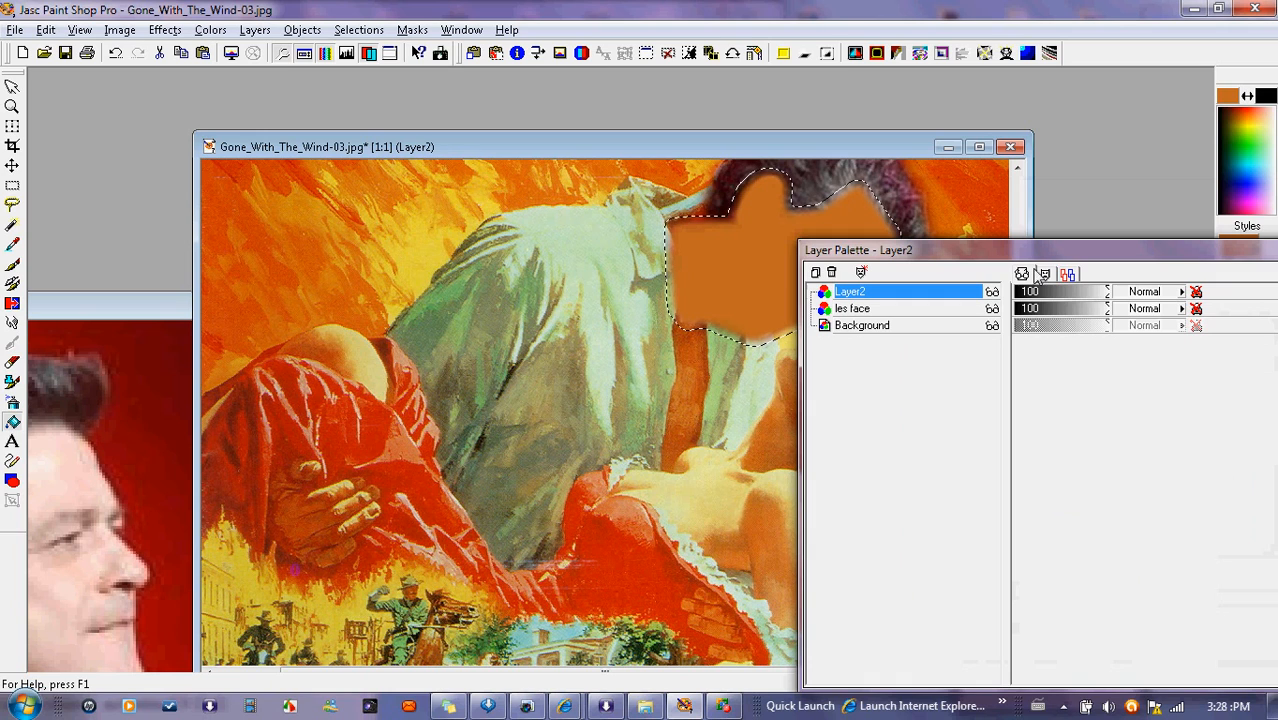
{"action": "left_click", "coordinate": [1183, 292]}
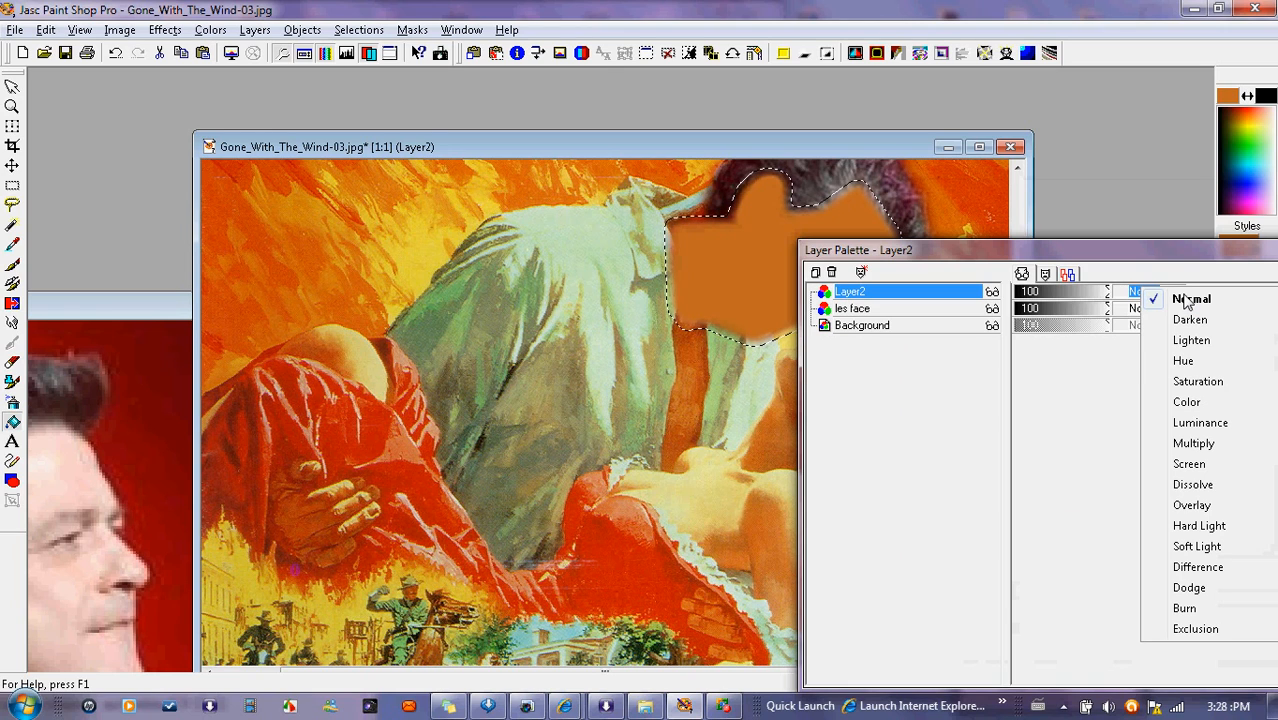
{"action": "left_click", "coordinate": [1201, 403]}
{"action": "left_click_drag", "start_coordinate": [1045, 252], "coordinate": [1270, 303]}
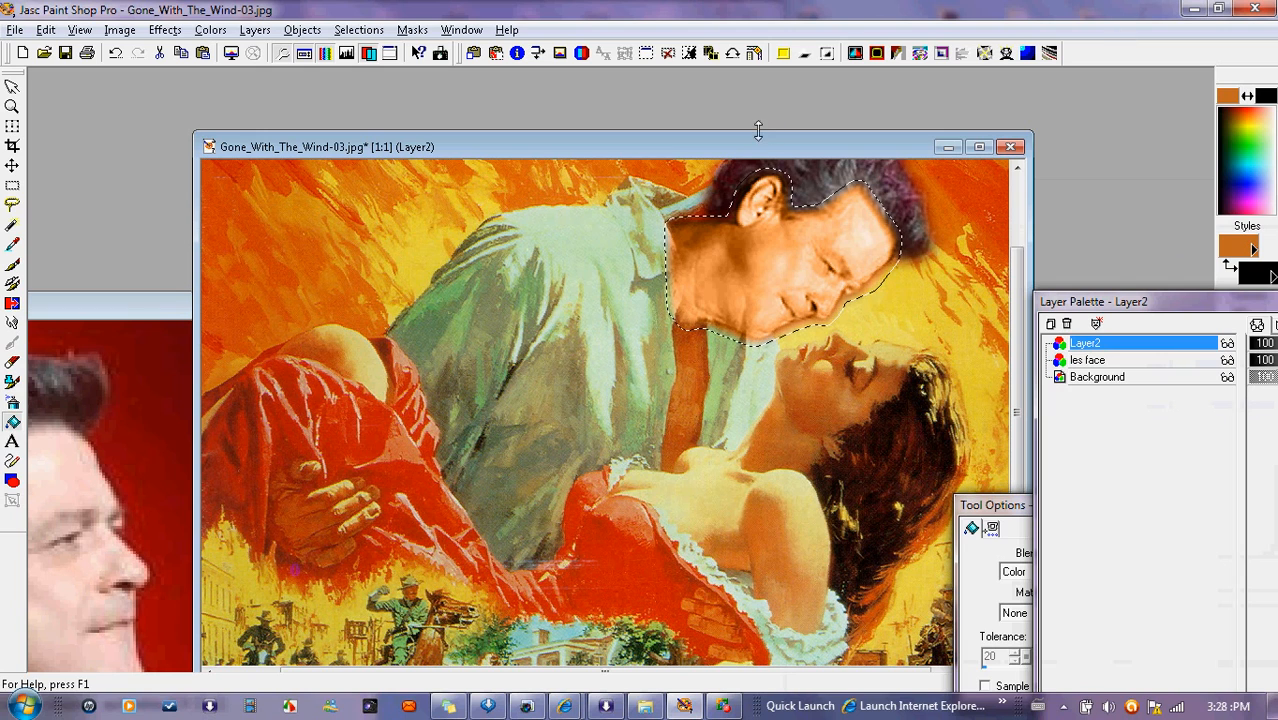
Step: Remove the selection around the man's face in the poster
{"action": "key", "text": "minus"}
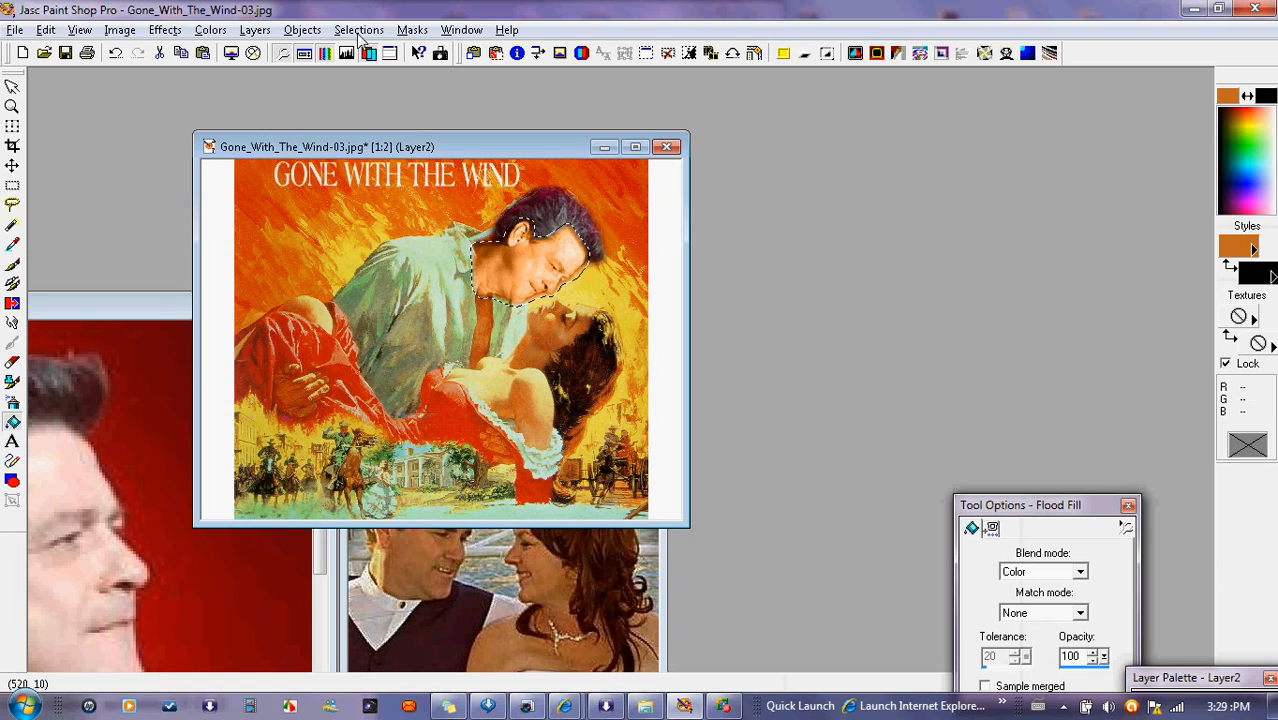
{"action": "left_click", "coordinate": [358, 30]}
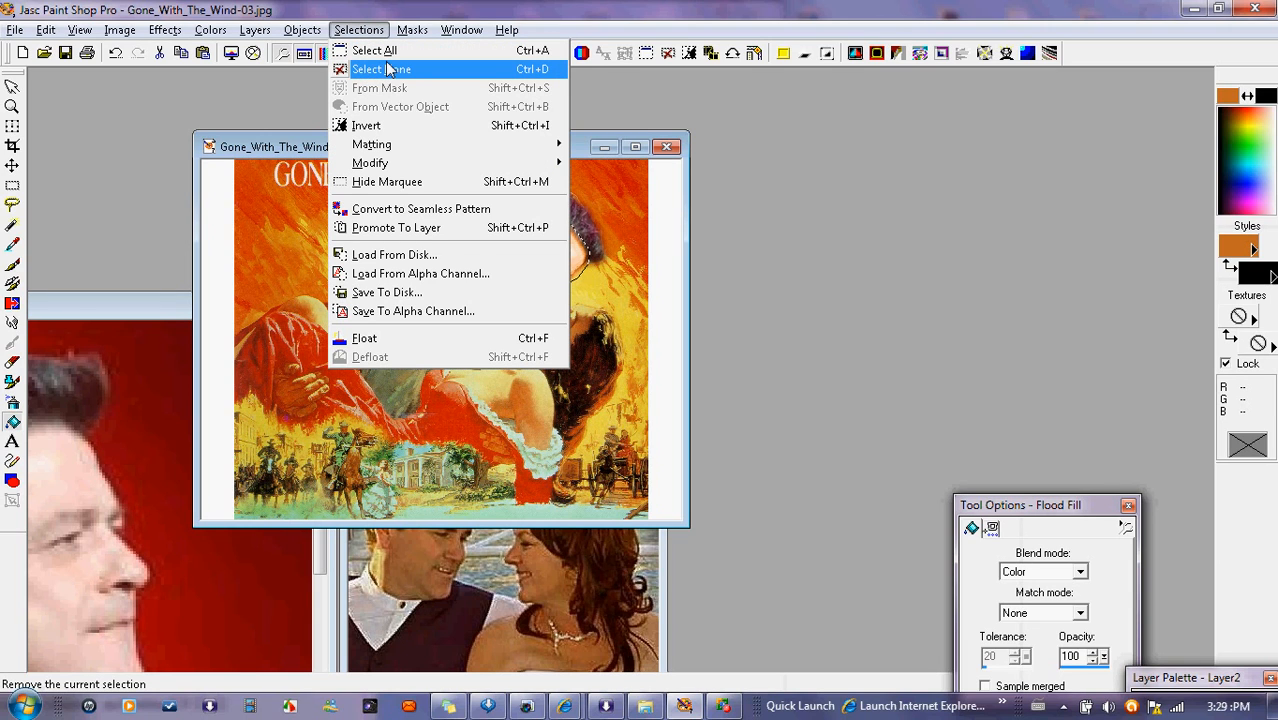
{"action": "left_click", "coordinate": [390, 68]}
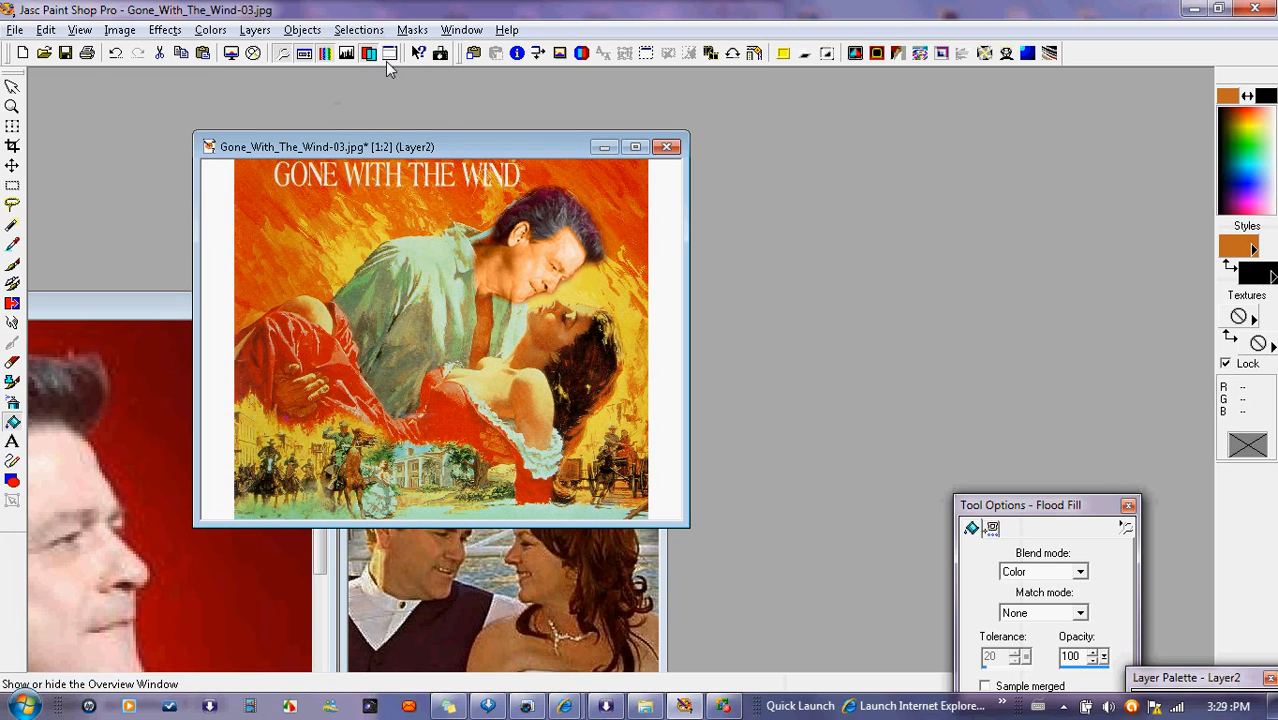
Step: Arrange the windows so the wedding couple photo and the Gone With The Wind poster sit side by side
{"action": "left_click", "coordinate": [92, 305]}
{"action": "left_click_drag", "start_coordinate": [476, 152], "coordinate": [736, 159]}
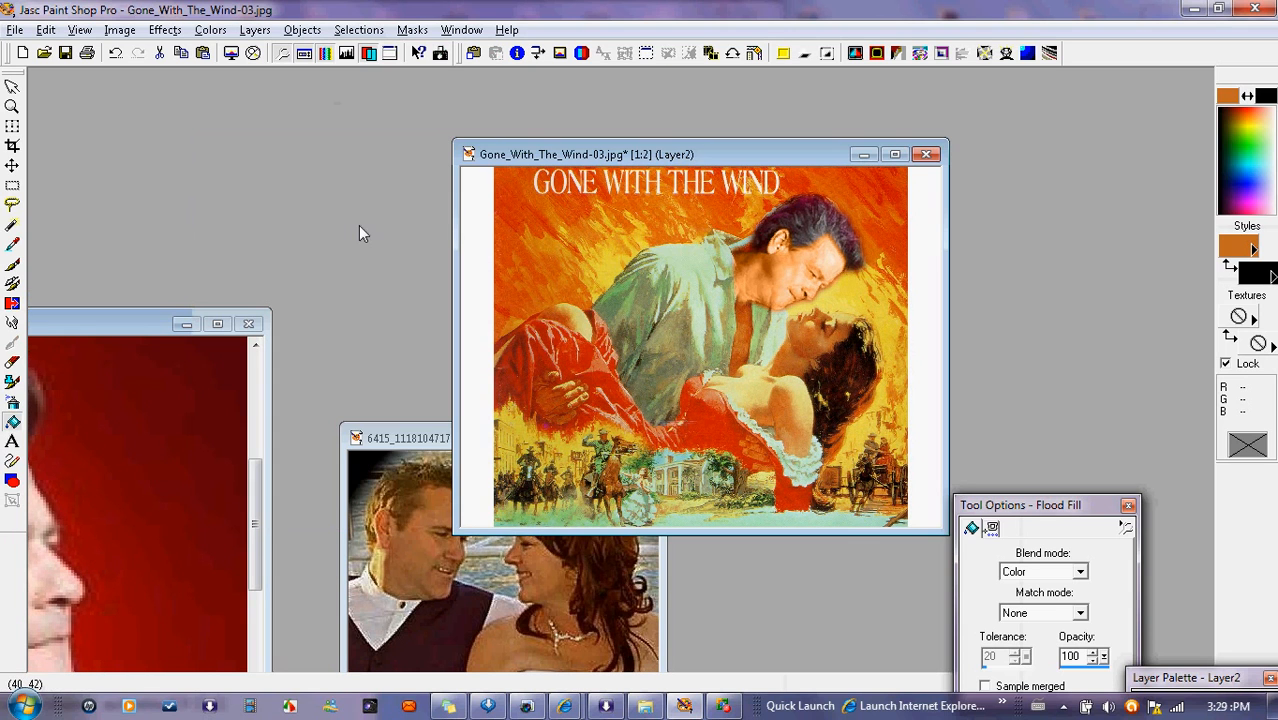
{"action": "mouse_move", "coordinate": [376, 442]}
{"action": "left_mouse_down"}
{"action": "mouse_move", "coordinate": [153, 101]}
{"action": "mouse_move", "coordinate": [133, 99]}
{"action": "left_mouse_up"}
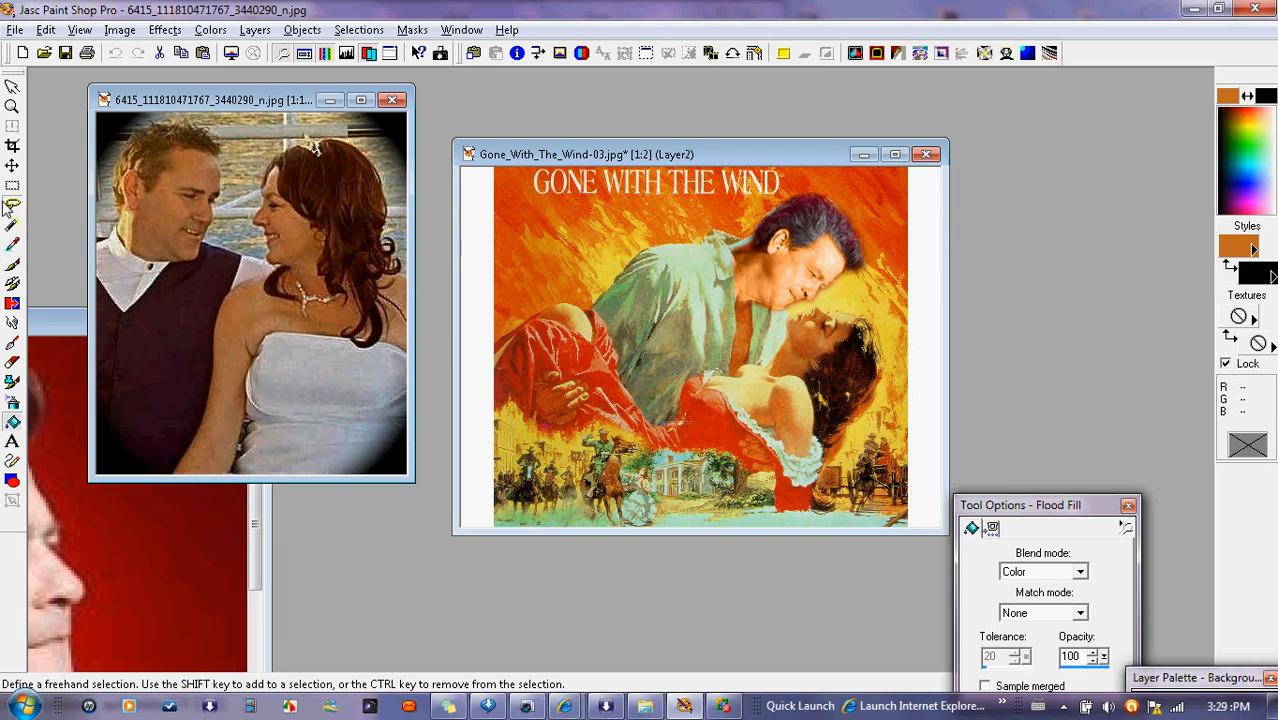
Step: Trace a closed point-to-point freehand selection with feather 8 around the bride's face, tiara and long hair in the wedding photo
{"action": "left_click", "coordinate": [11, 205]}
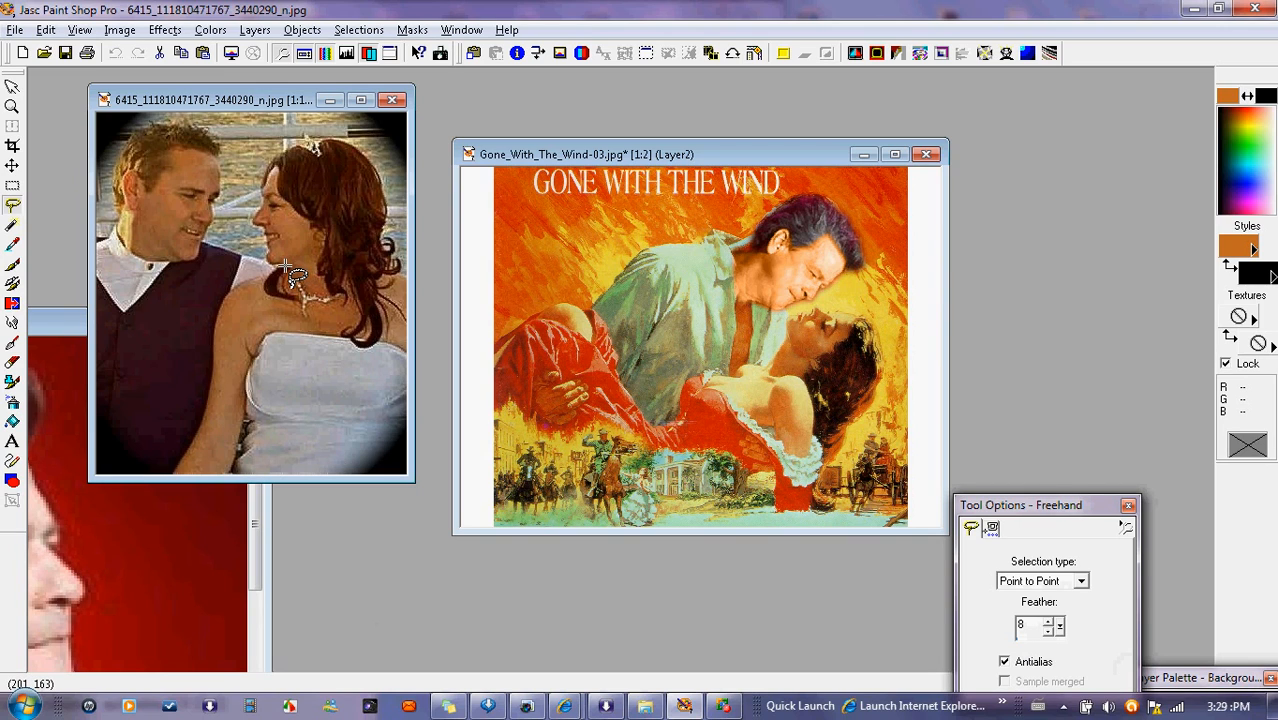
{"action": "scroll", "coordinate": [286, 267], "scroll_direction": "up", "scroll_amount": 1}
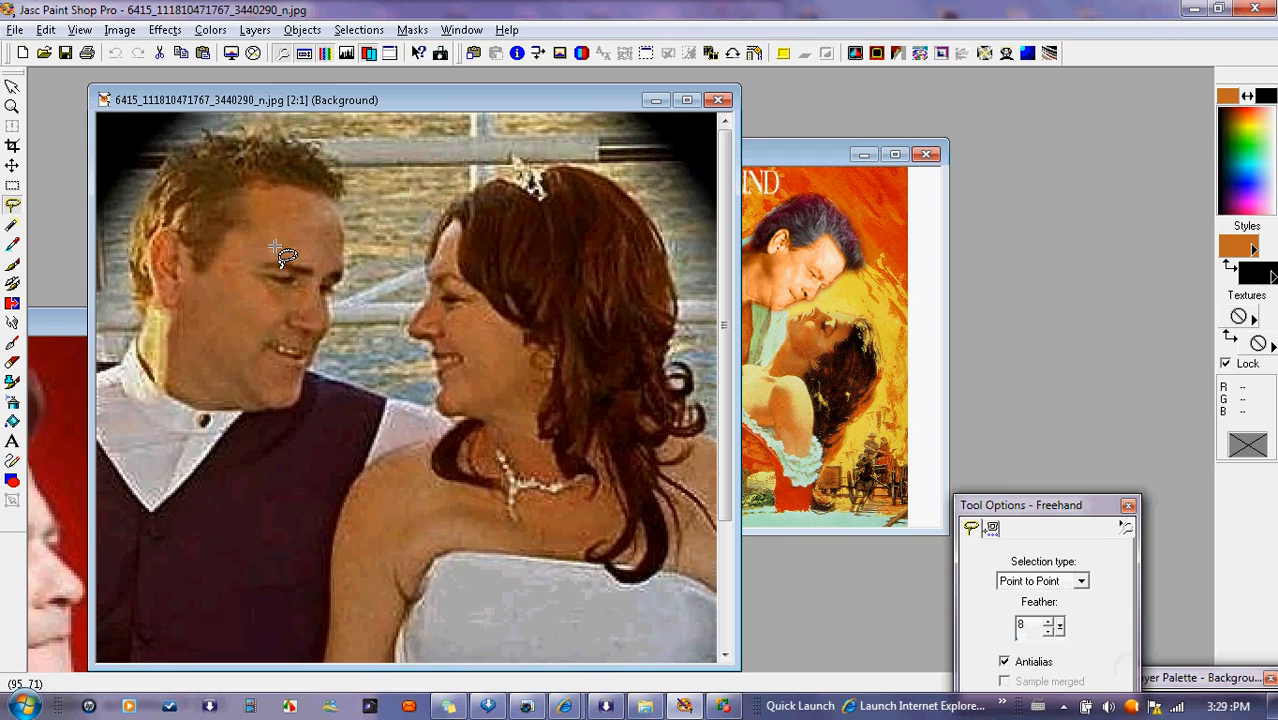
{"action": "left_click", "coordinate": [479, 428]}
{"action": "left_click", "coordinate": [505, 458]}
{"action": "left_click", "coordinate": [527, 459]}
{"action": "left_click", "coordinate": [558, 458]}
{"action": "left_click", "coordinate": [592, 479]}
{"action": "left_click", "coordinate": [600, 497]}
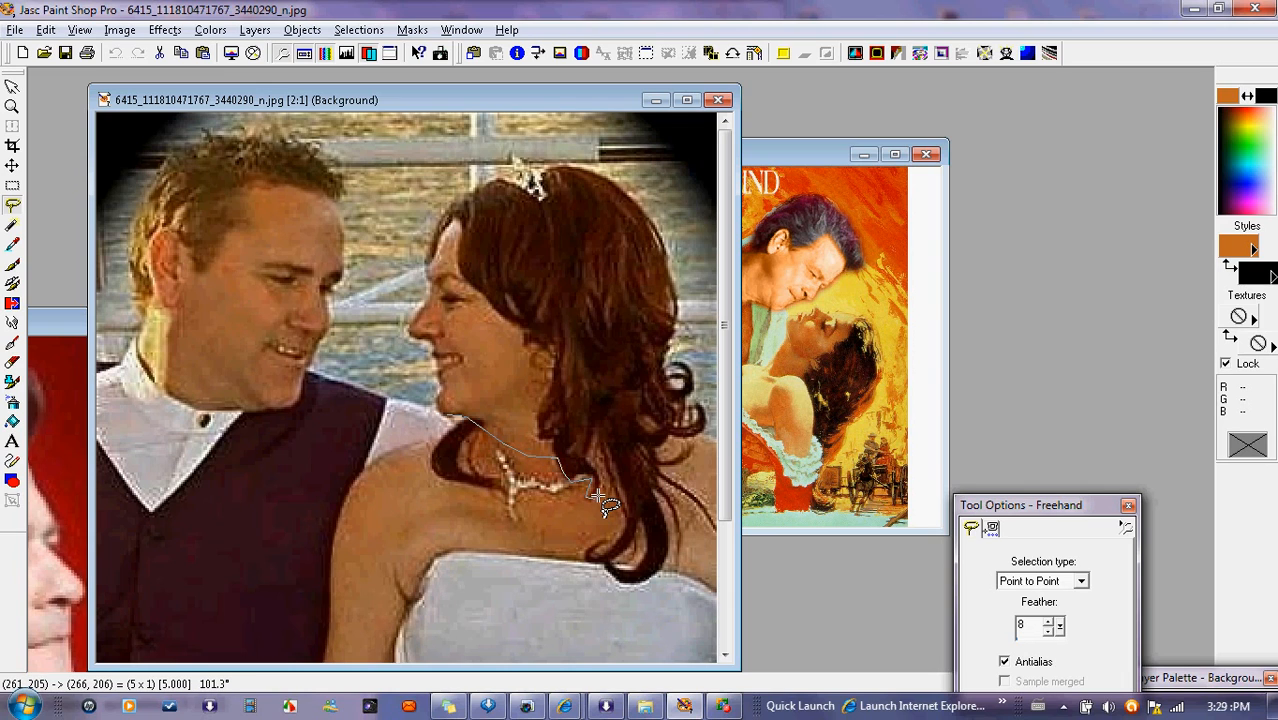
{"action": "left_click", "coordinate": [616, 504]}
{"action": "left_click", "coordinate": [614, 540]}
{"action": "left_click", "coordinate": [611, 539]}
{"action": "left_click", "coordinate": [594, 538]}
{"action": "left_click", "coordinate": [584, 553]}
{"action": "left_click", "coordinate": [586, 560]}
{"action": "left_click", "coordinate": [608, 568]}
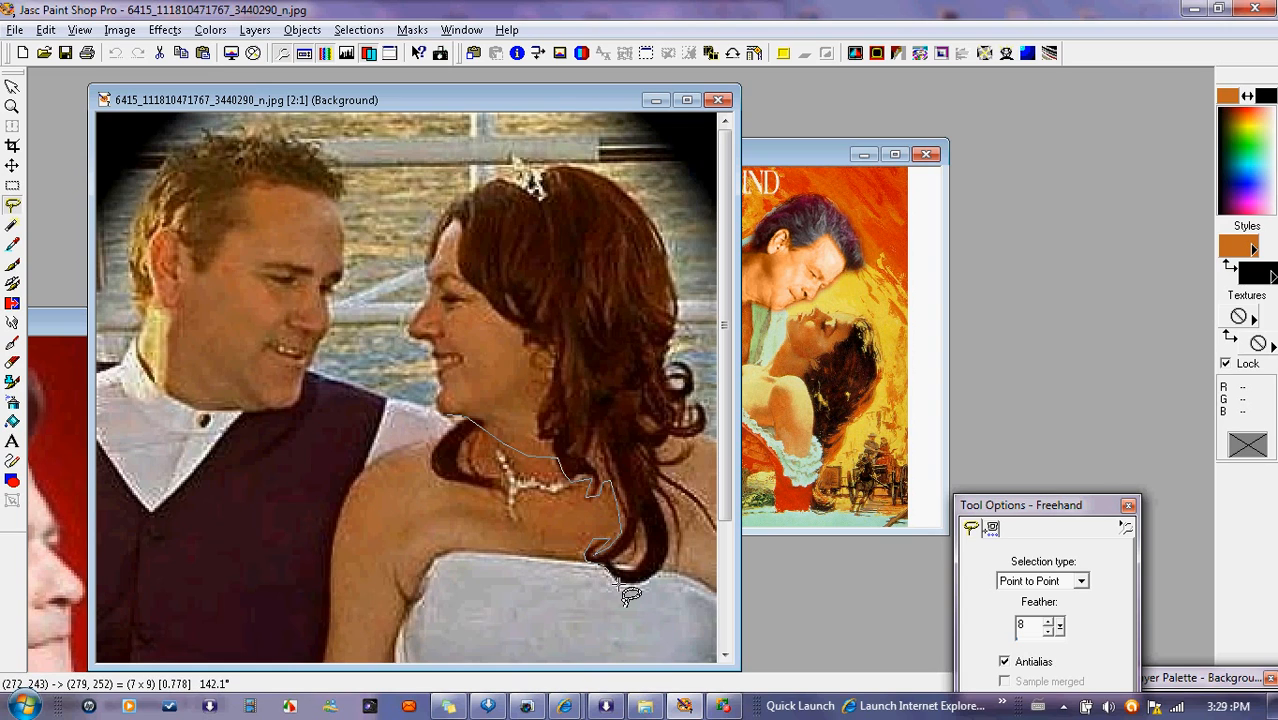
{"action": "left_click", "coordinate": [659, 575]}
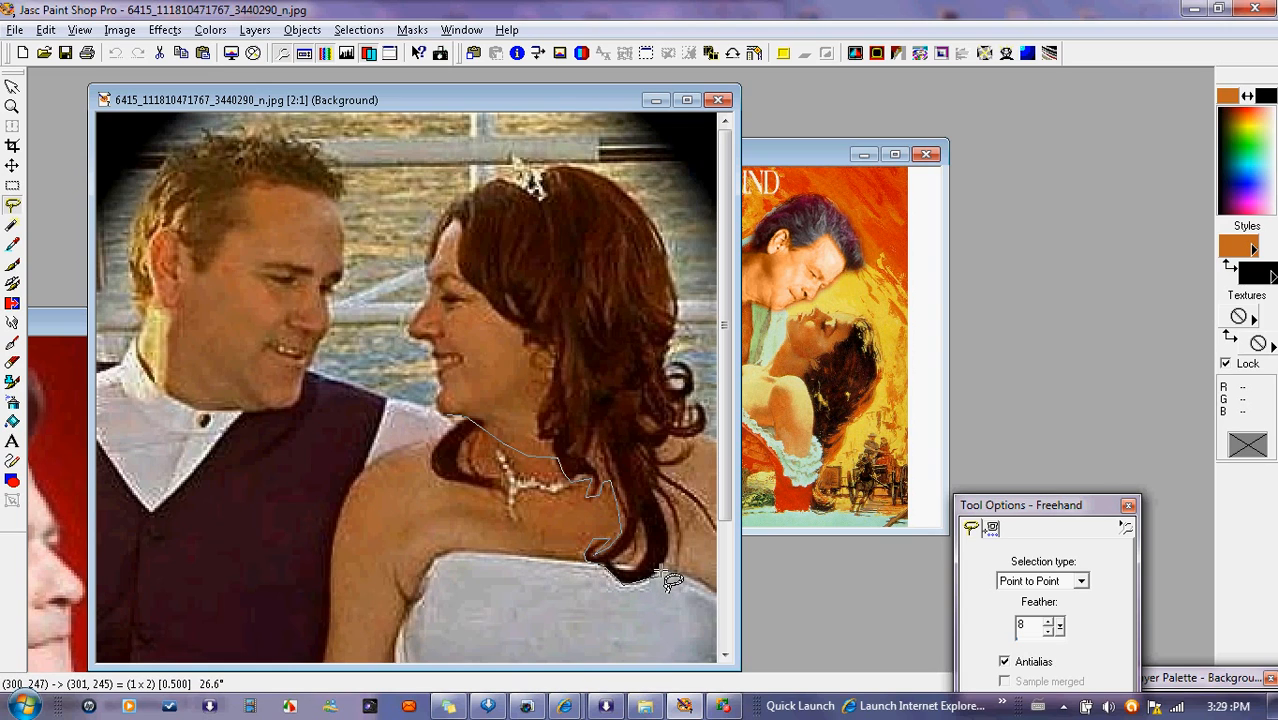
{"action": "left_click", "coordinate": [657, 484]}
{"action": "left_click", "coordinate": [660, 464]}
{"action": "left_click", "coordinate": [666, 462]}
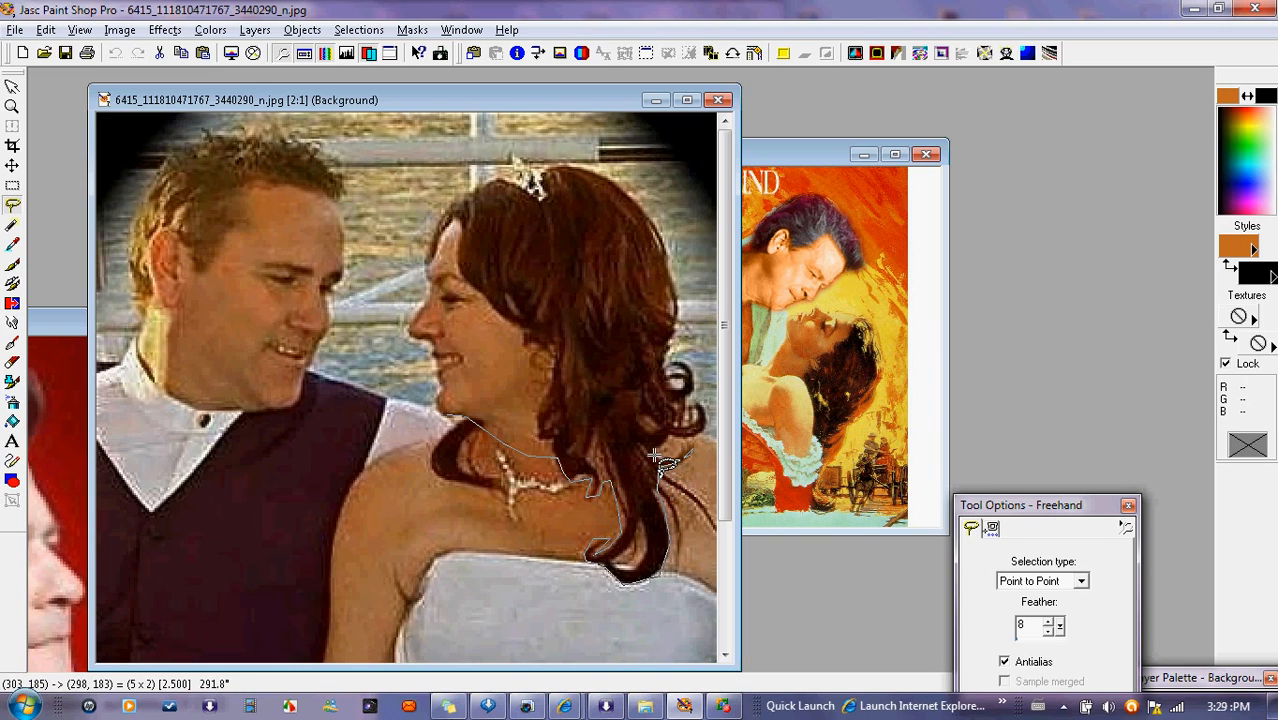
{"action": "left_click", "coordinate": [684, 438]}
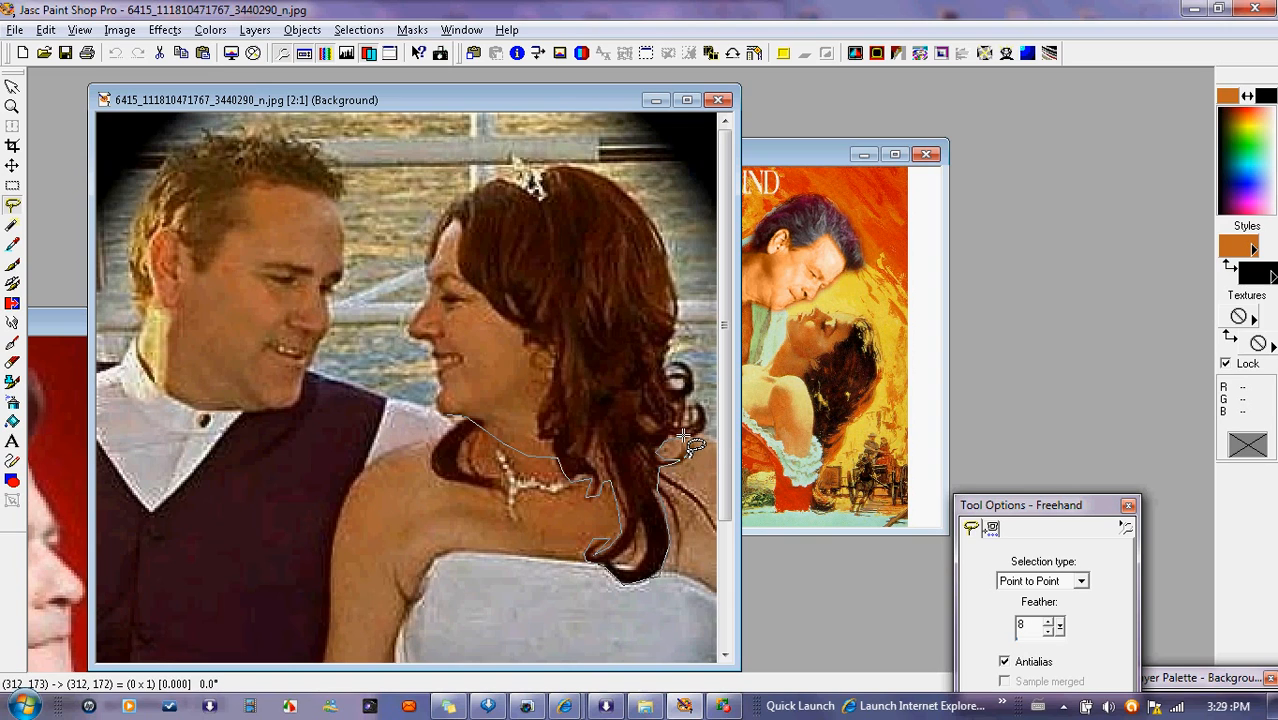
{"action": "left_click", "coordinate": [678, 424]}
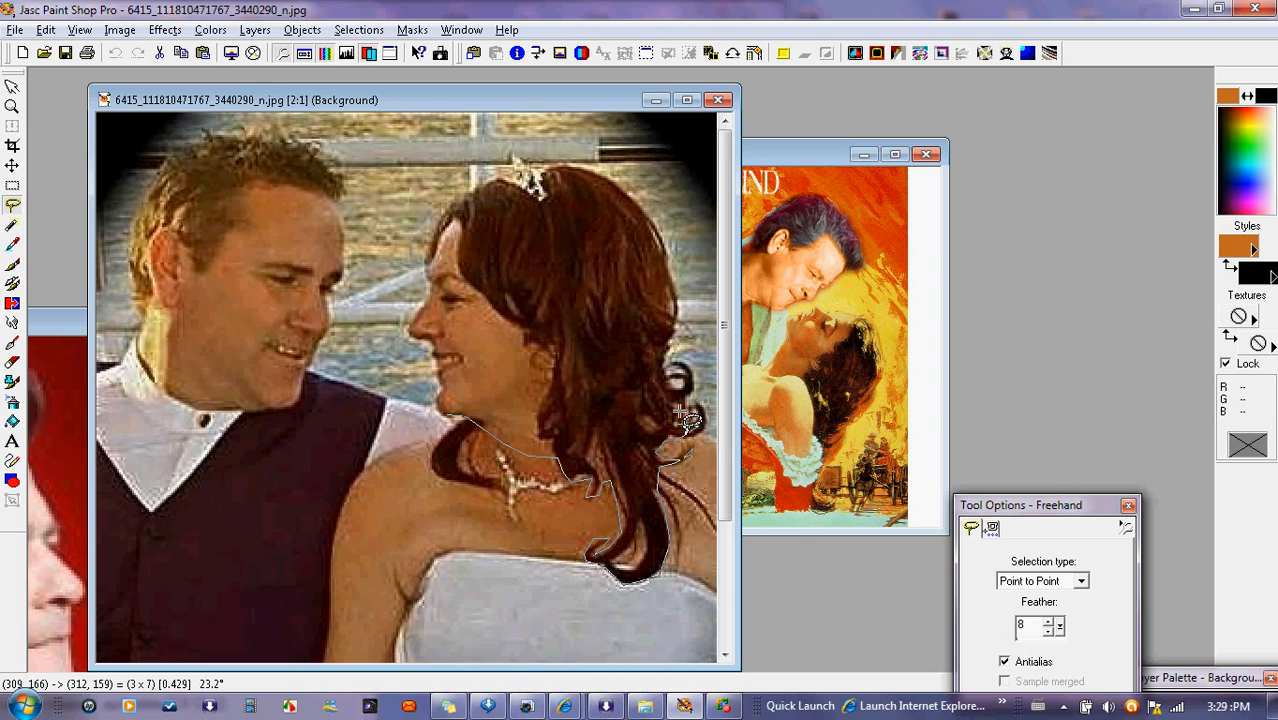
{"action": "left_click", "coordinate": [686, 380]}
{"action": "left_click", "coordinate": [672, 373]}
{"action": "left_click", "coordinate": [667, 380]}
{"action": "left_click", "coordinate": [671, 312]}
{"action": "left_click", "coordinate": [660, 240]}
{"action": "left_click", "coordinate": [612, 172]}
{"action": "left_click_drag", "start_coordinate": [562, 178], "coordinate": [514, 173]}
{"action": "left_click", "coordinate": [501, 169]}
{"action": "left_click", "coordinate": [499, 181]}
{"action": "left_click", "coordinate": [455, 208]}
{"action": "left_click", "coordinate": [438, 240]}
{"action": "left_click", "coordinate": [424, 270]}
{"action": "left_click", "coordinate": [418, 302]}
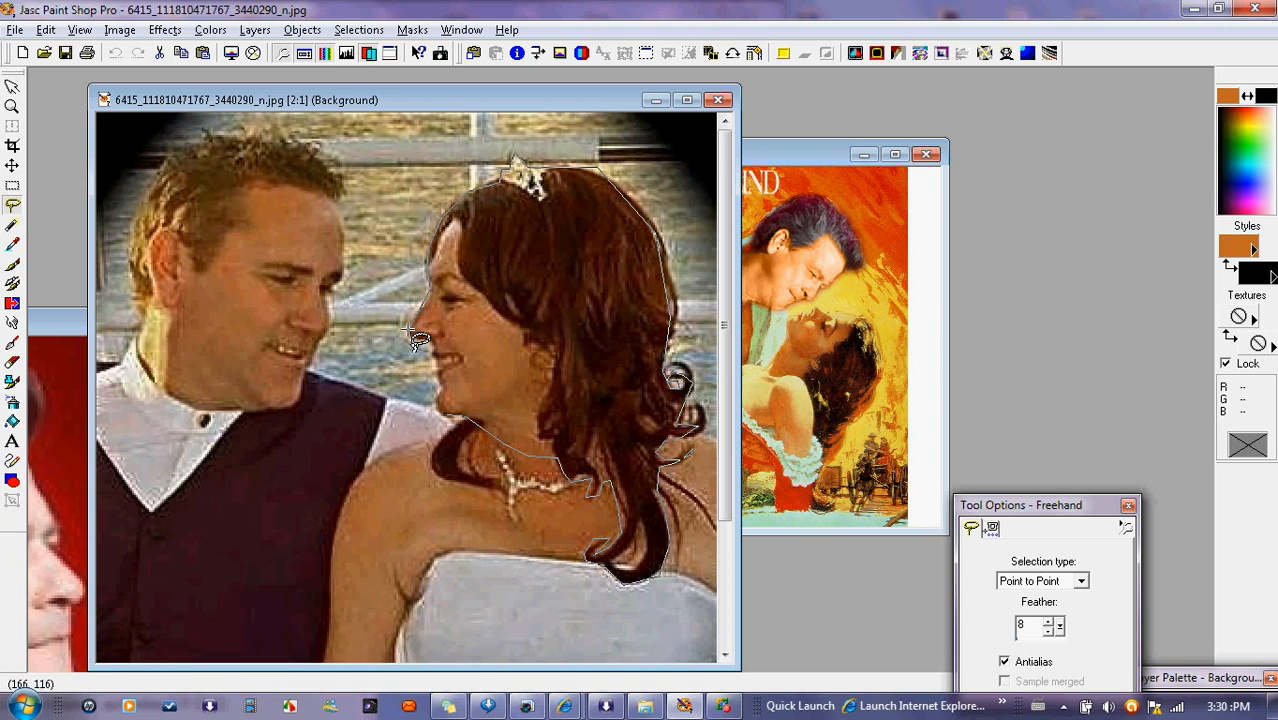
{"action": "left_click", "coordinate": [422, 341]}
{"action": "left_click", "coordinate": [435, 341]}
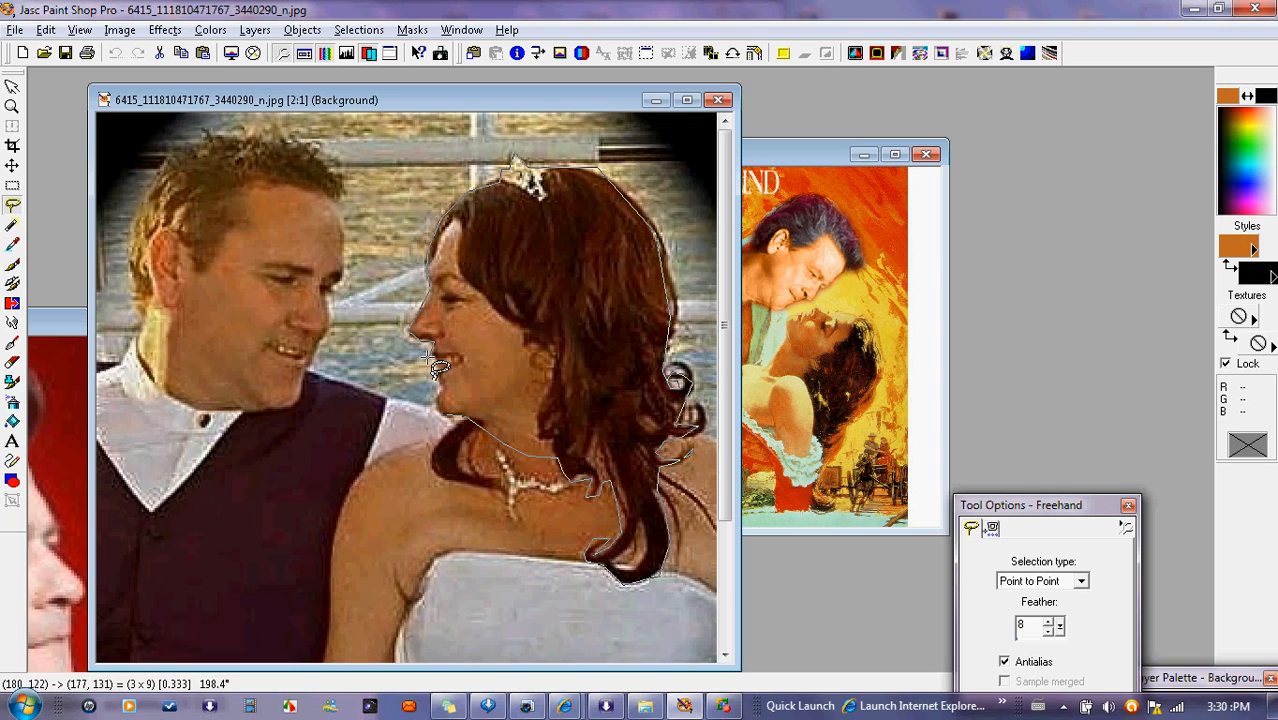
{"action": "left_click", "coordinate": [432, 357]}
{"action": "left_click", "coordinate": [438, 373]}
{"action": "left_click", "coordinate": [440, 385]}
{"action": "left_click", "coordinate": [437, 408]}
{"action": "double_click", "coordinate": [448, 418]}
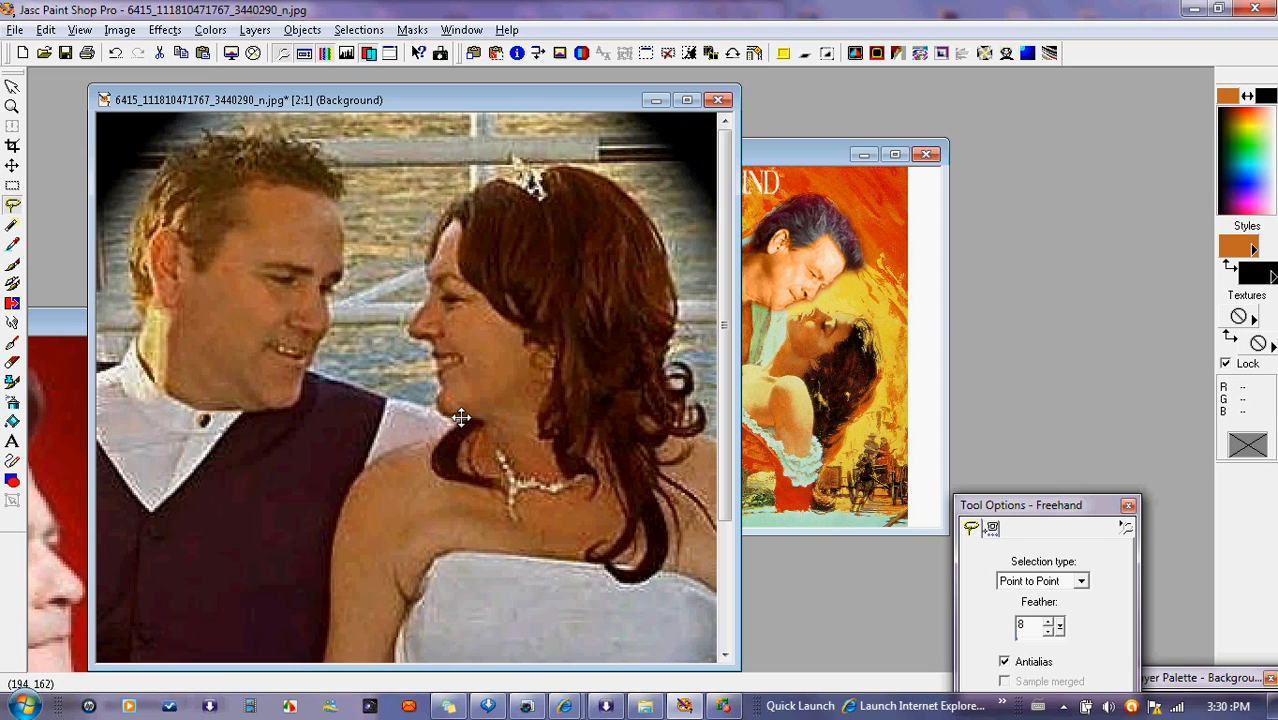
Step: Copy the selected bride's head and paste it into the Gone With The Wind poster as a new layer
{"action": "right_click", "coordinate": [441, 98]}
{"action": "left_click", "coordinate": [475, 125]}
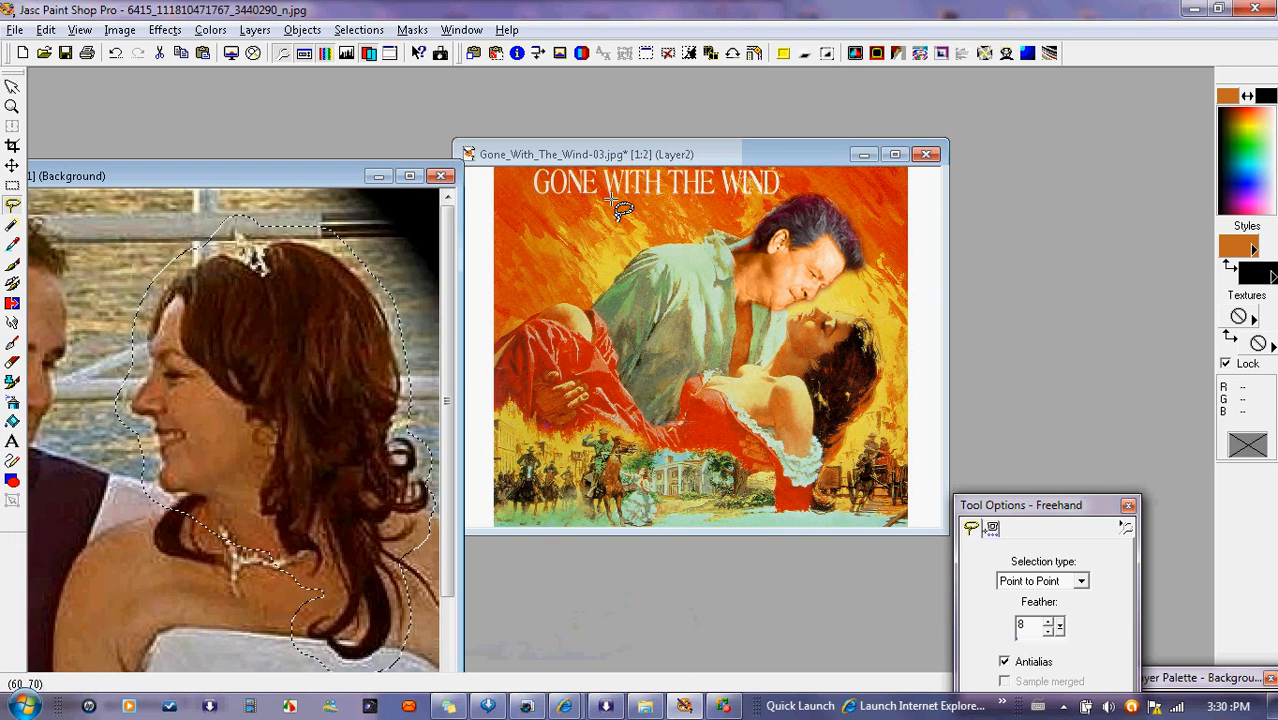
{"action": "left_click_drag", "start_coordinate": [720, 155], "coordinate": [603, 136]}
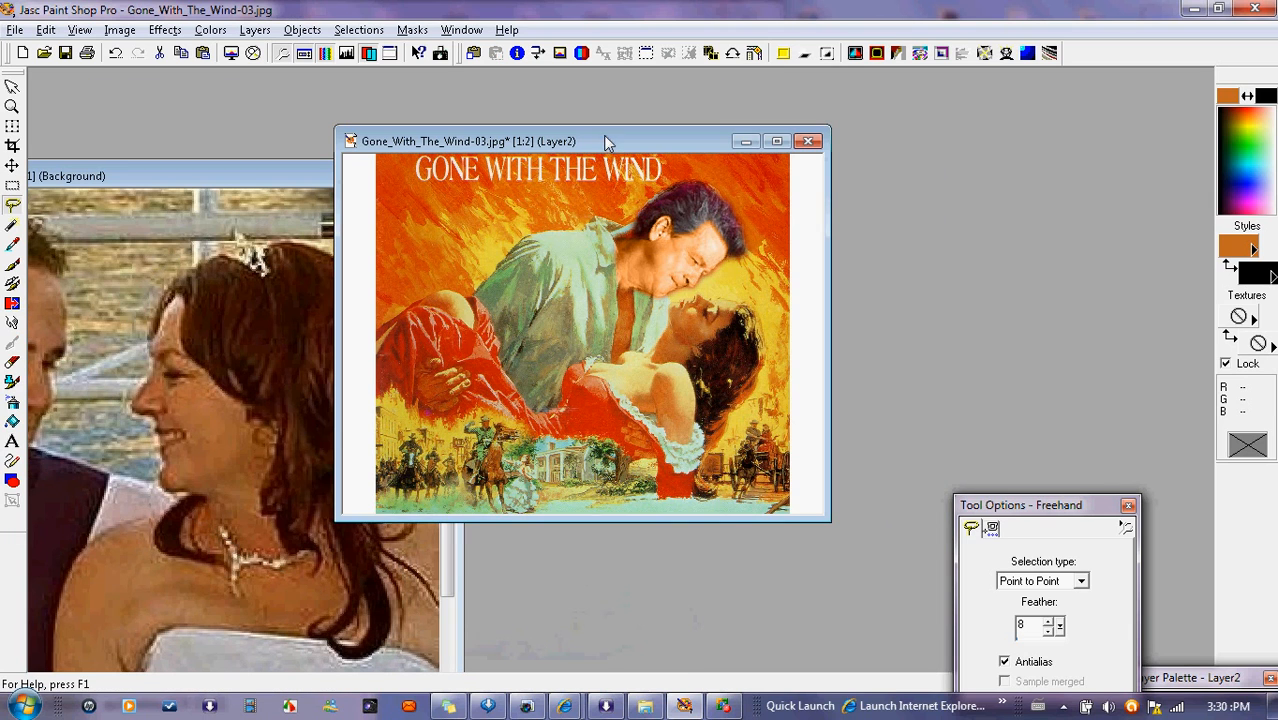
{"action": "right_click", "coordinate": [636, 146]}
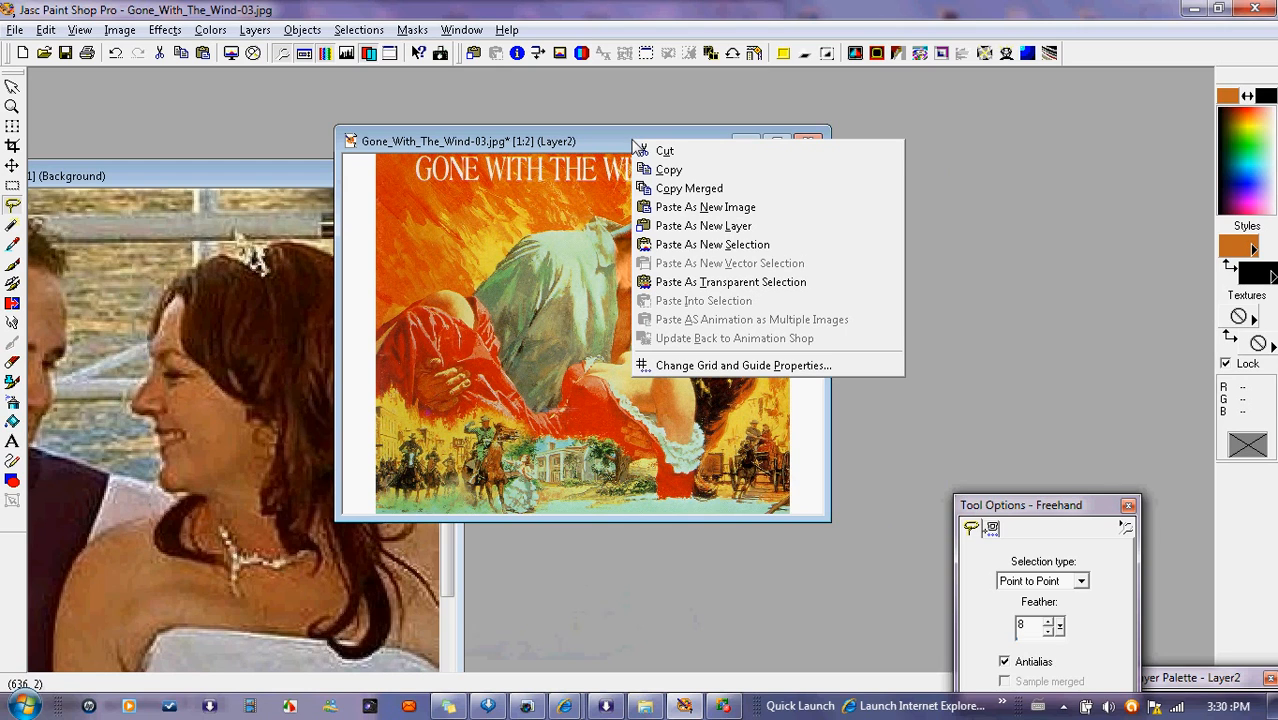
{"action": "left_click", "coordinate": [686, 228]}
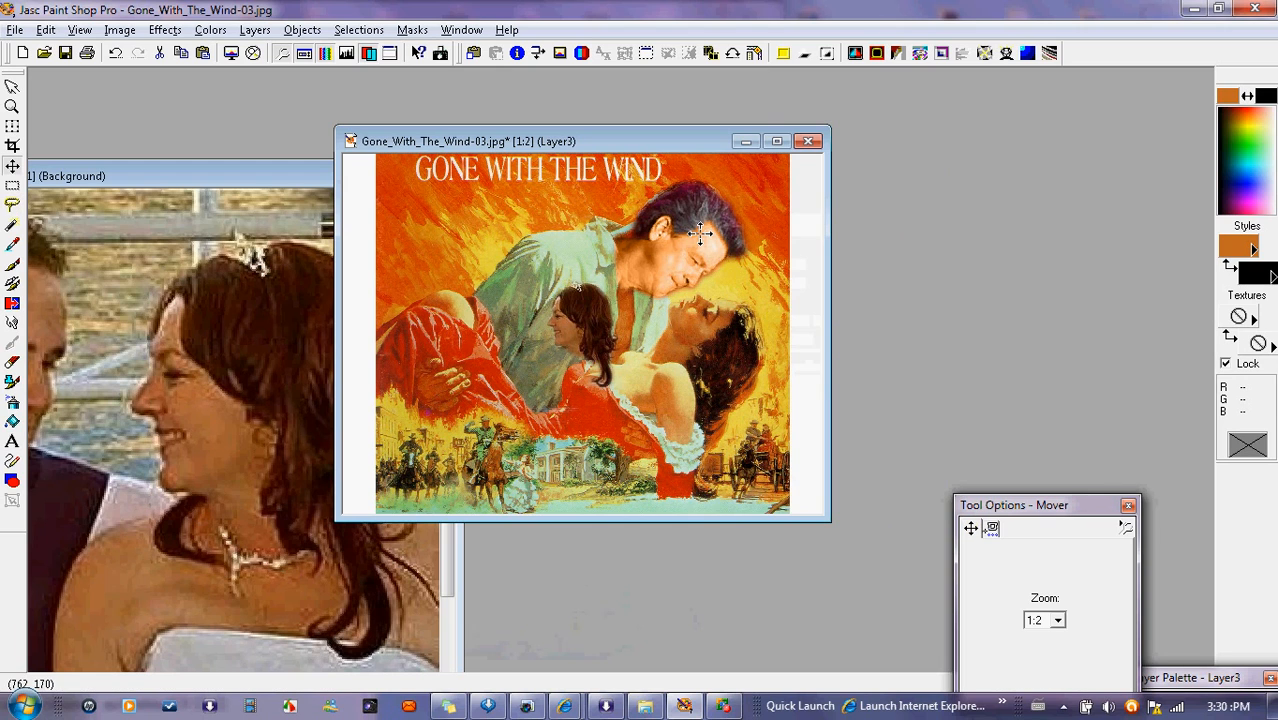
Step: Move the pasted bride's head next to the poster woman's face, above her shoulder
{"action": "left_click_drag", "start_coordinate": [577, 314], "coordinate": [665, 342]}
{"action": "scroll", "coordinate": [767, 319], "scroll_direction": "up", "scroll_amount": 1}
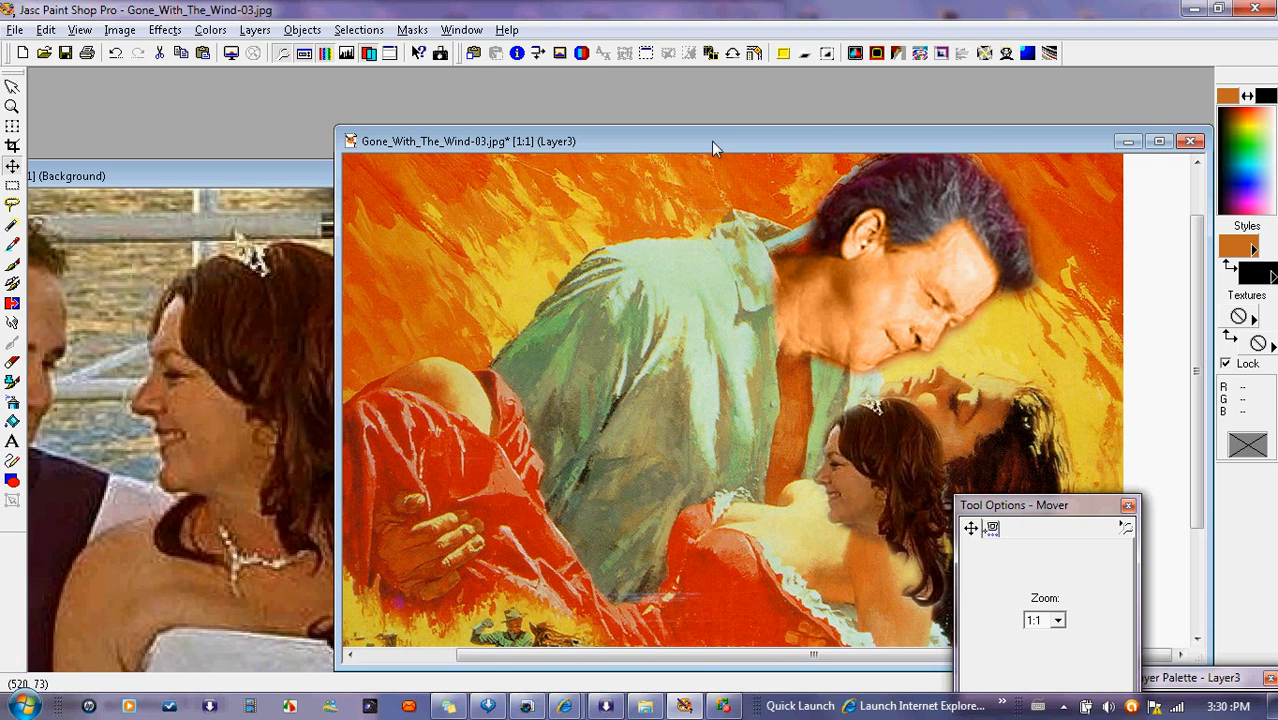
{"action": "left_click_drag", "start_coordinate": [712, 150], "coordinate": [465, 77]}
{"action": "left_click_drag", "start_coordinate": [650, 386], "coordinate": [670, 383]}
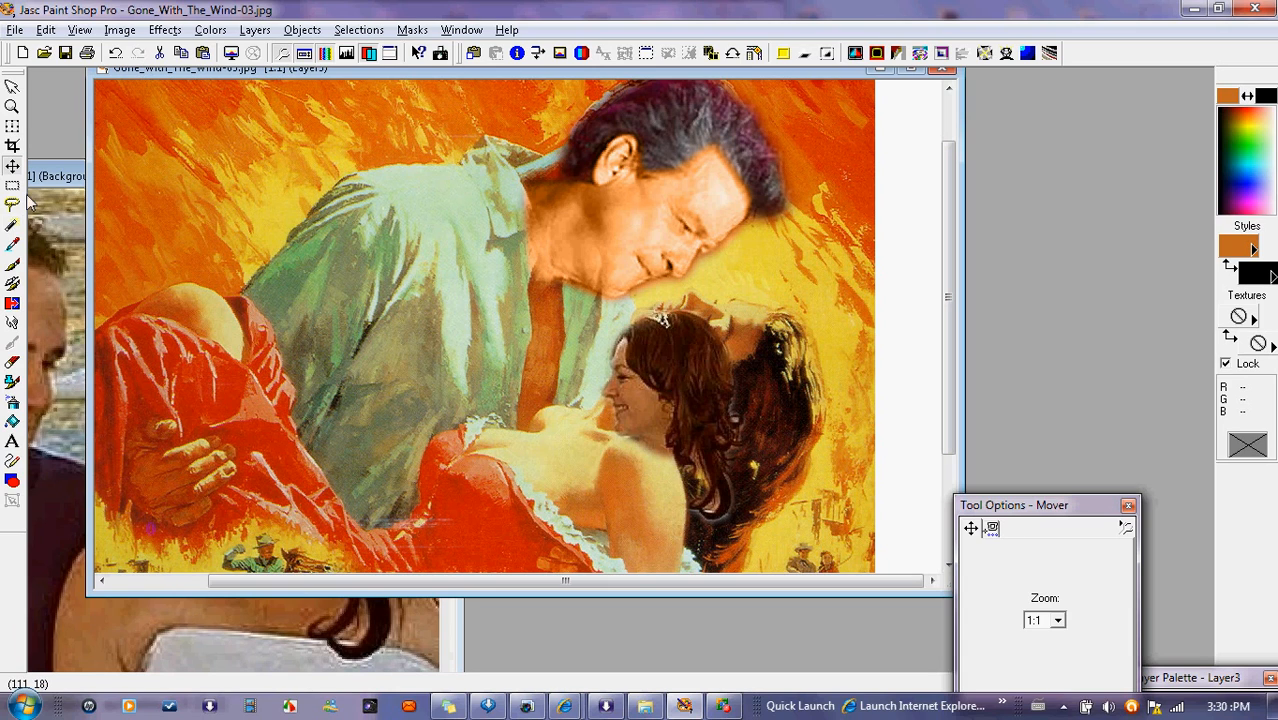
Step: Rotate the bride's head layer about 90° clockwise with Deformation so her face points upward, and nudge it over the woman's head
{"action": "left_click", "coordinate": [13, 127]}
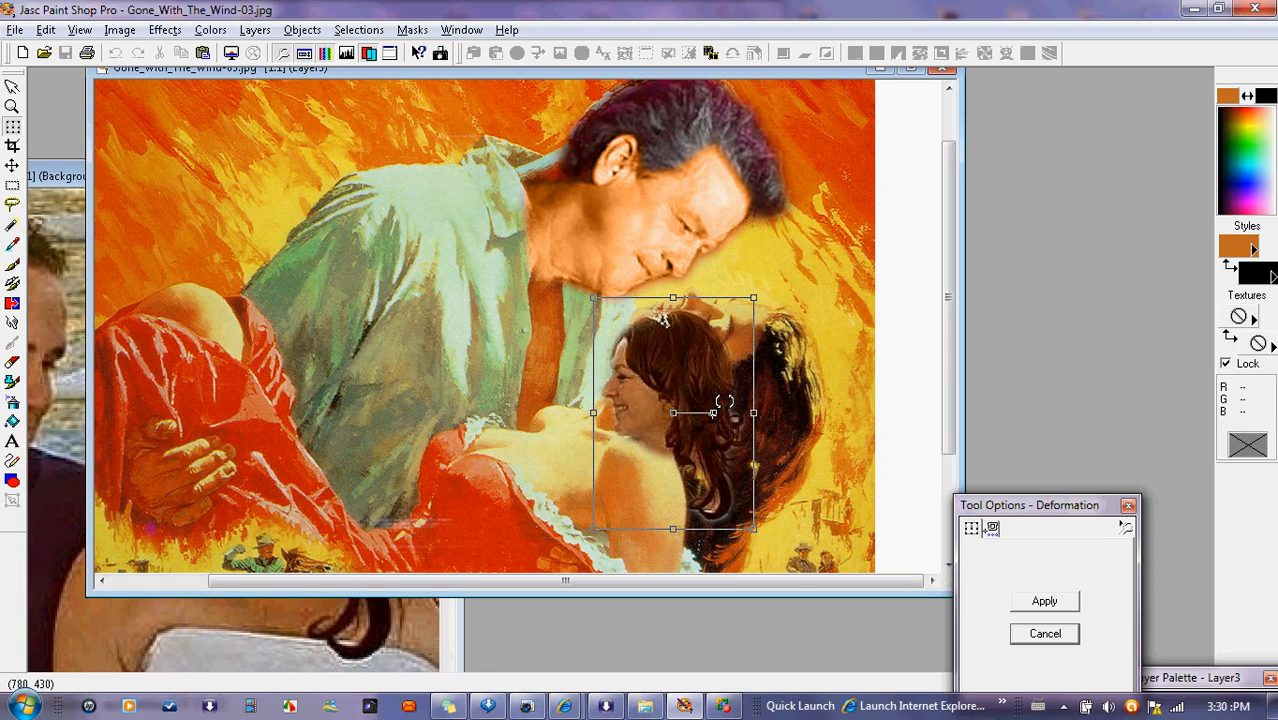
{"action": "mouse_move", "coordinate": [724, 402]}
{"action": "left_mouse_down"}
{"action": "mouse_move", "coordinate": [713, 452]}
{"action": "mouse_move", "coordinate": [708, 405]}
{"action": "left_mouse_up"}
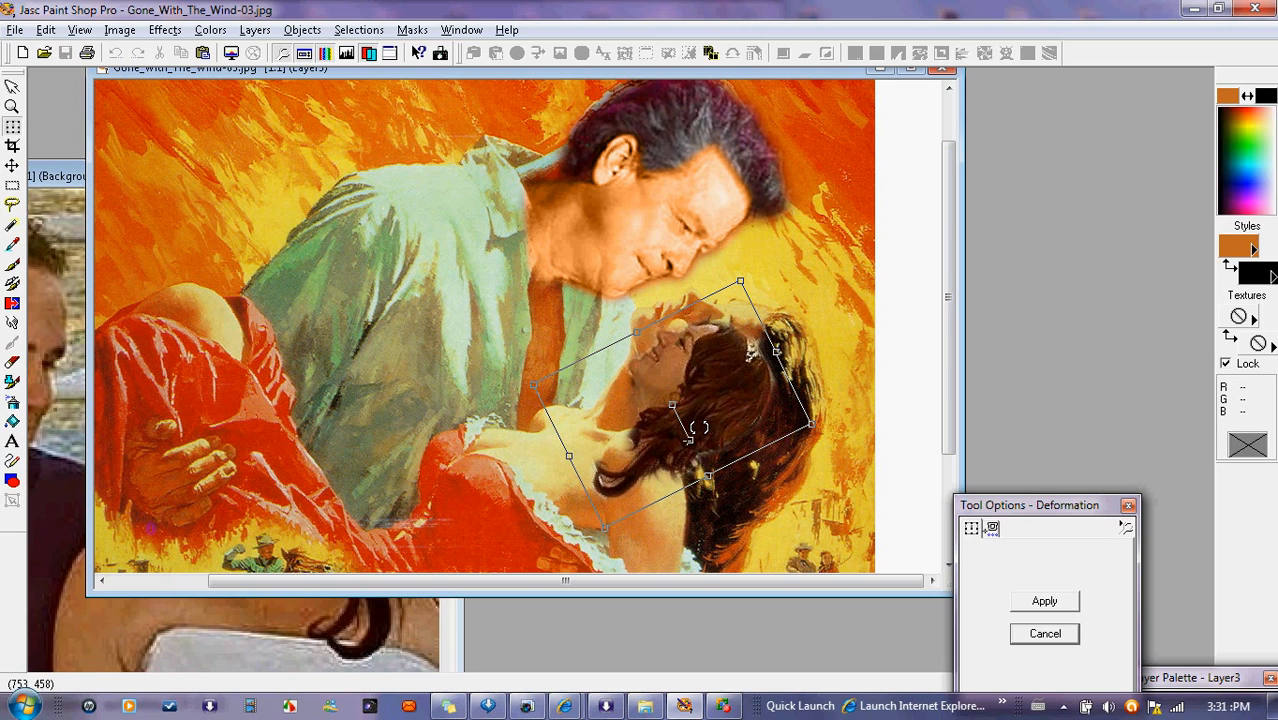
{"action": "left_click_drag", "start_coordinate": [690, 441], "coordinate": [674, 450]}
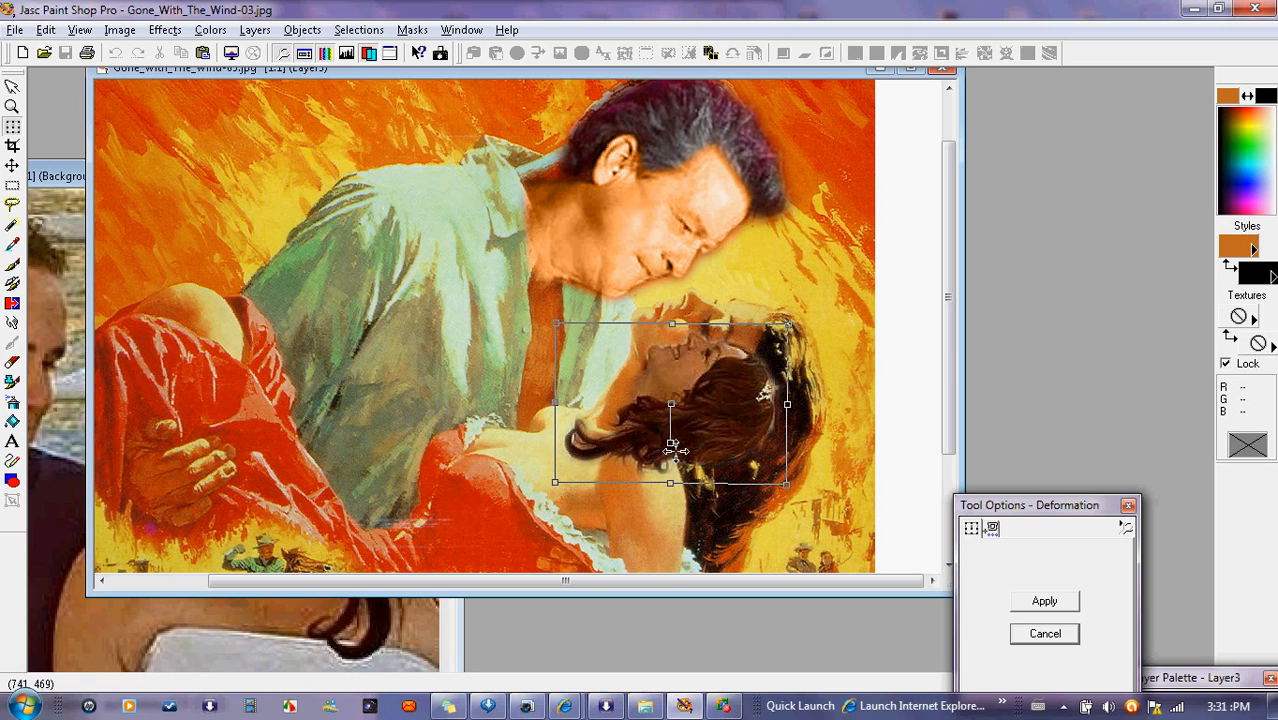
{"action": "left_click", "coordinate": [12, 167]}
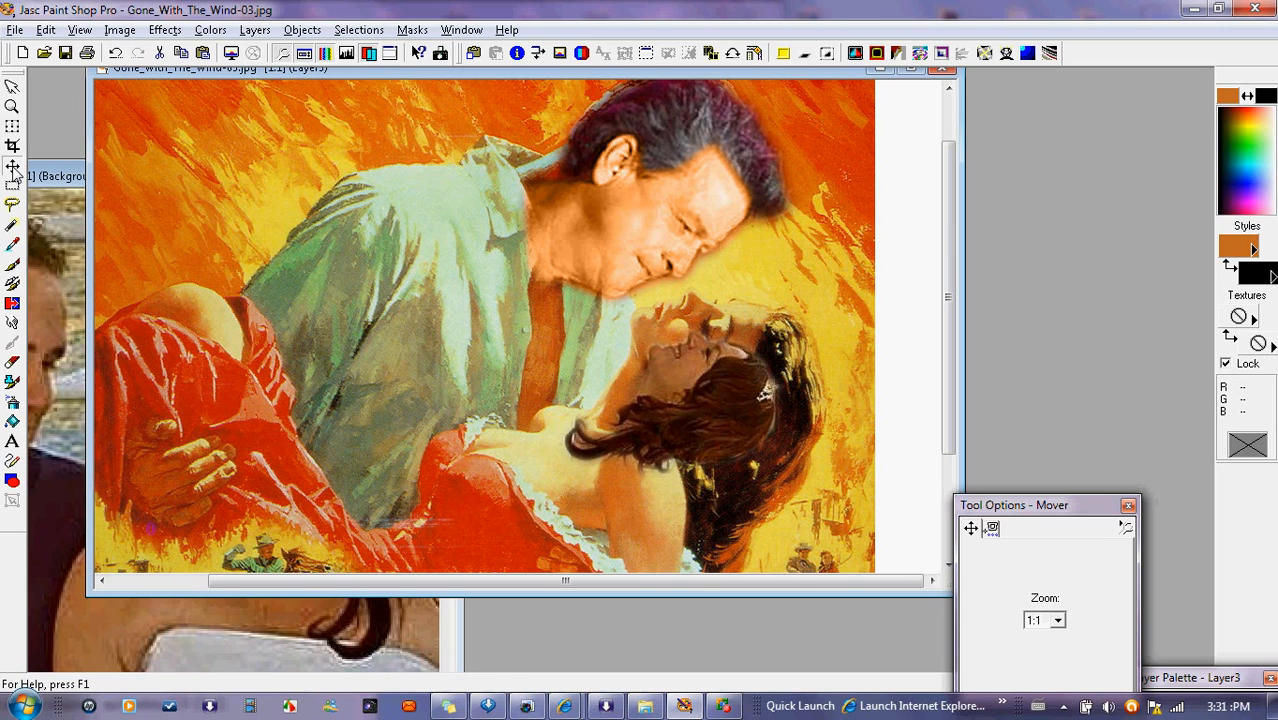
{"action": "mouse_move", "coordinate": [699, 394]}
{"action": "left_mouse_down"}
{"action": "mouse_move", "coordinate": [705, 379]}
{"action": "mouse_move", "coordinate": [706, 393]}
{"action": "left_mouse_up"}
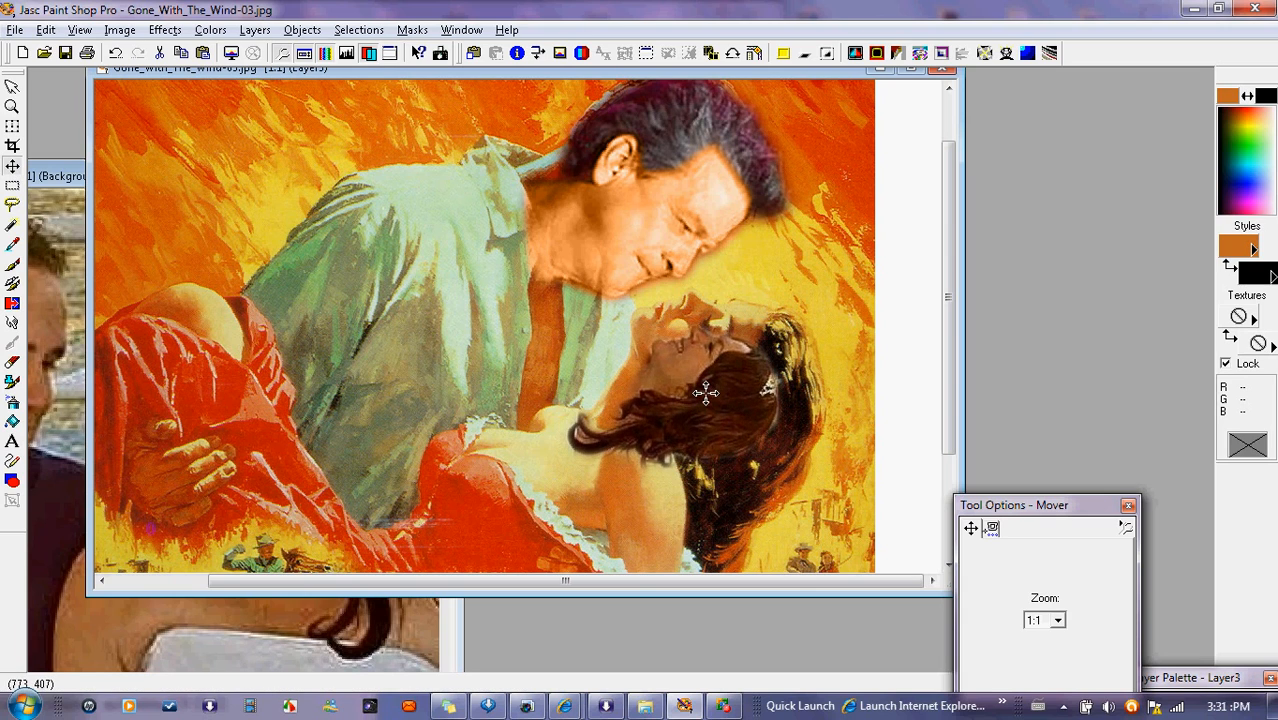
Step: Resize only the bride's head layer to 120 percent, using Smart size and keeping the aspect ratio
{"action": "left_click", "coordinate": [120, 32]}
{"action": "left_click", "coordinate": [152, 145]}
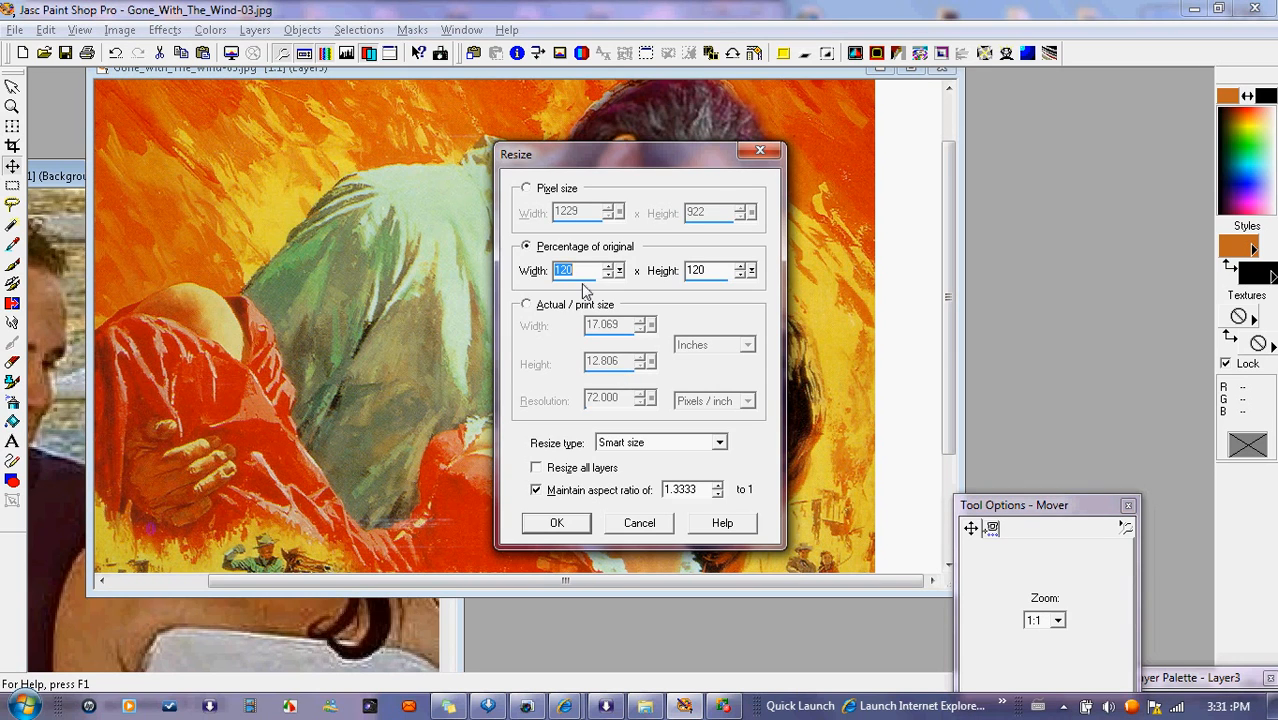
{"action": "left_click", "coordinate": [556, 524]}
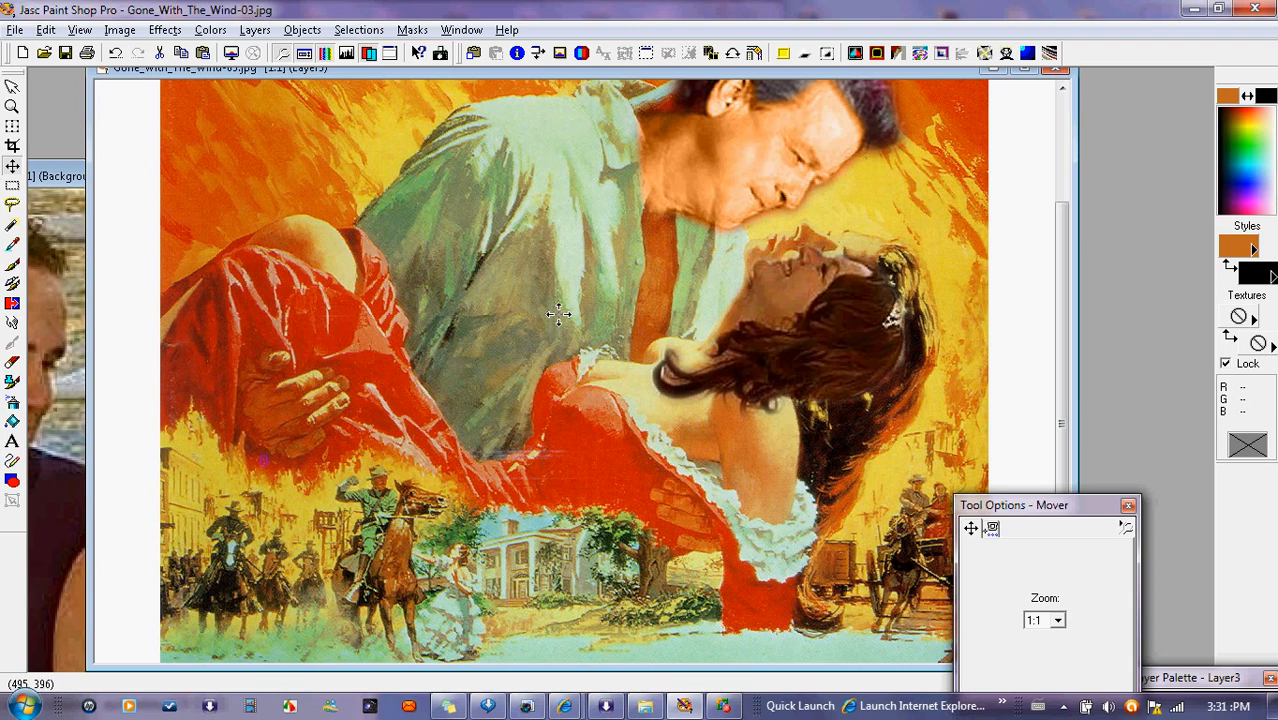
Step: Enlarge the bride's head layer by another 120 percent and reposition it over the poster woman's head
{"action": "left_click", "coordinate": [120, 30]}
{"action": "left_click", "coordinate": [140, 140]}
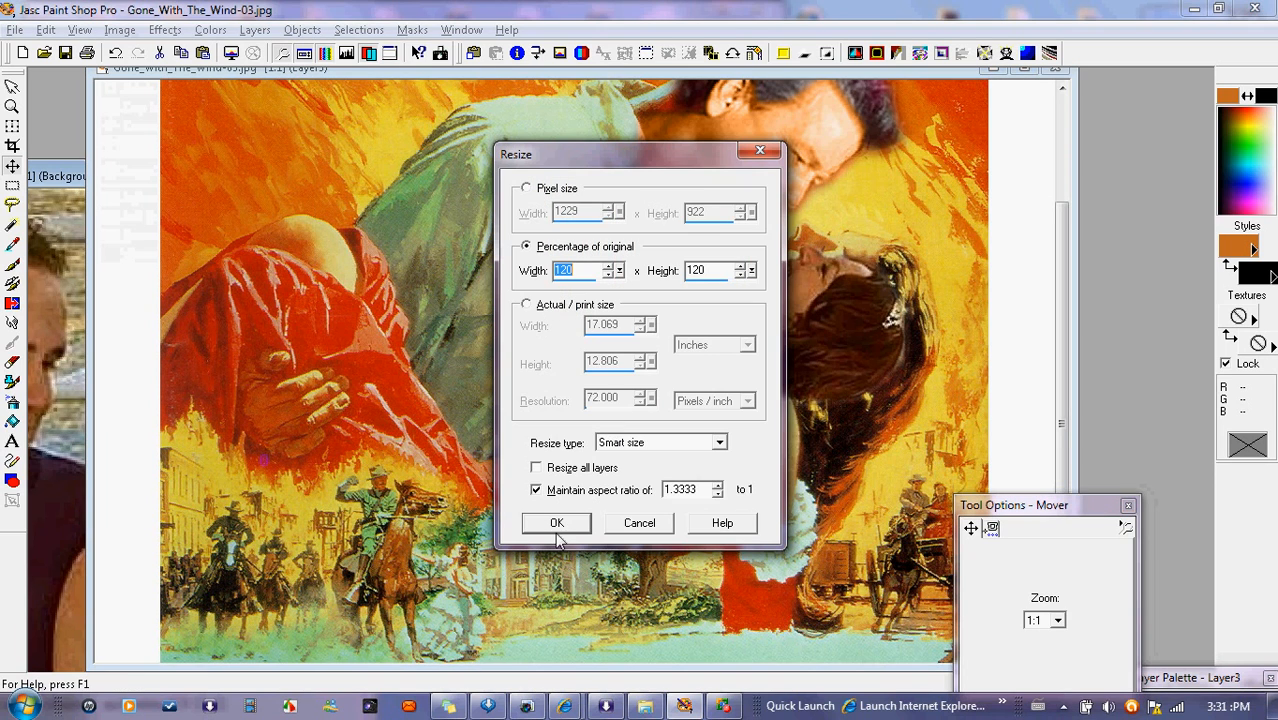
{"action": "left_click", "coordinate": [557, 527]}
{"action": "left_click_drag", "start_coordinate": [440, 258], "coordinate": [444, 259]}
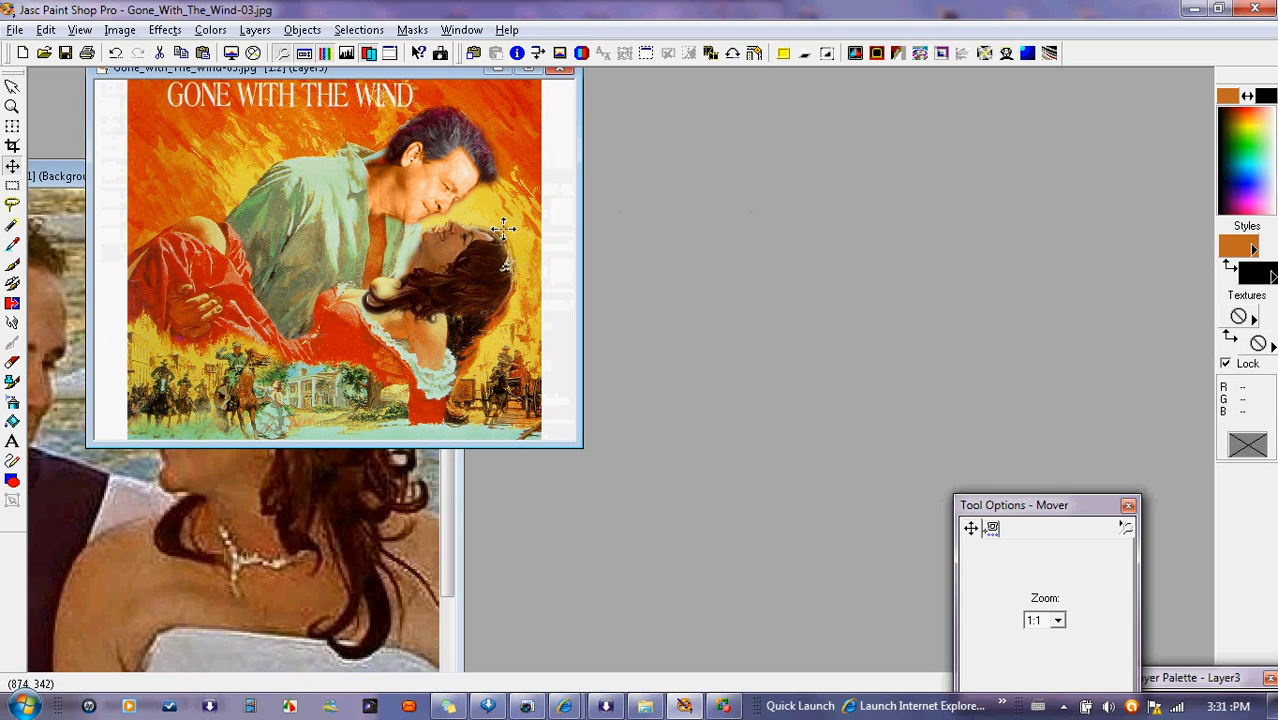
Step: Resize the bride's head layer to 105 percent and shift it to cover the poster woman's face and hair
{"action": "left_click_drag", "start_coordinate": [323, 75], "coordinate": [335, 99]}
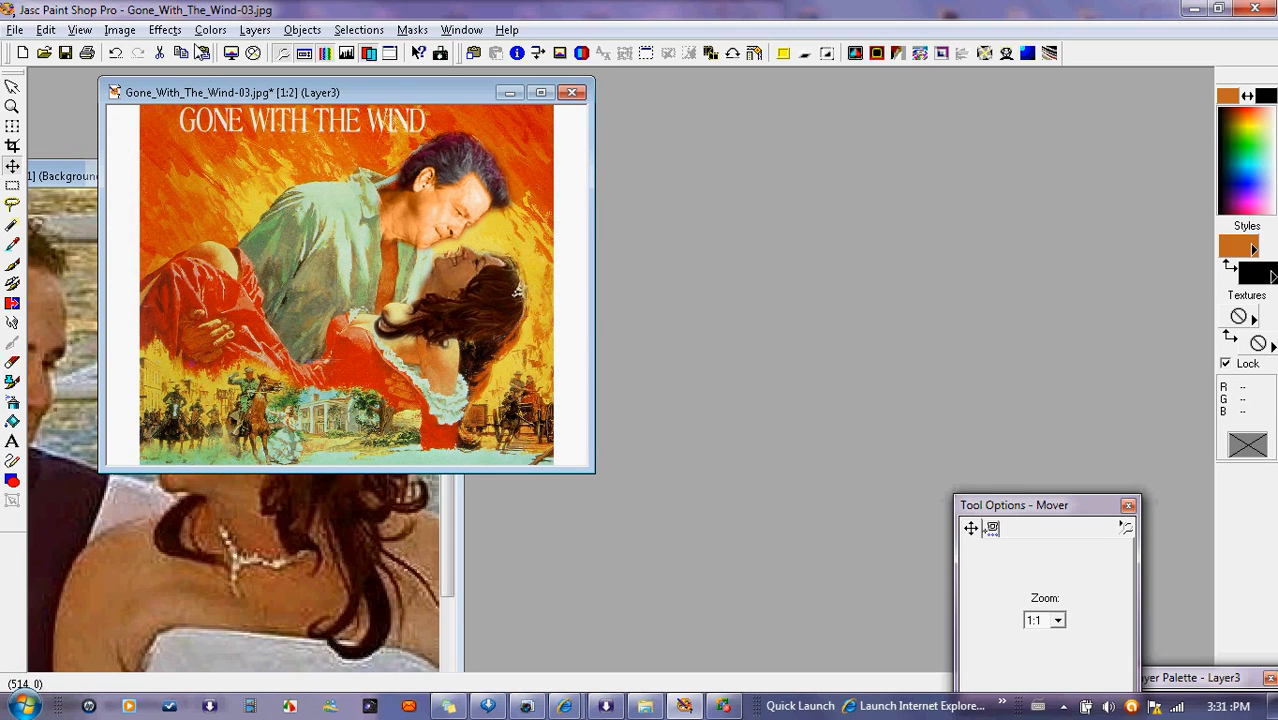
{"action": "left_click", "coordinate": [120, 30]}
{"action": "left_click", "coordinate": [148, 146]}
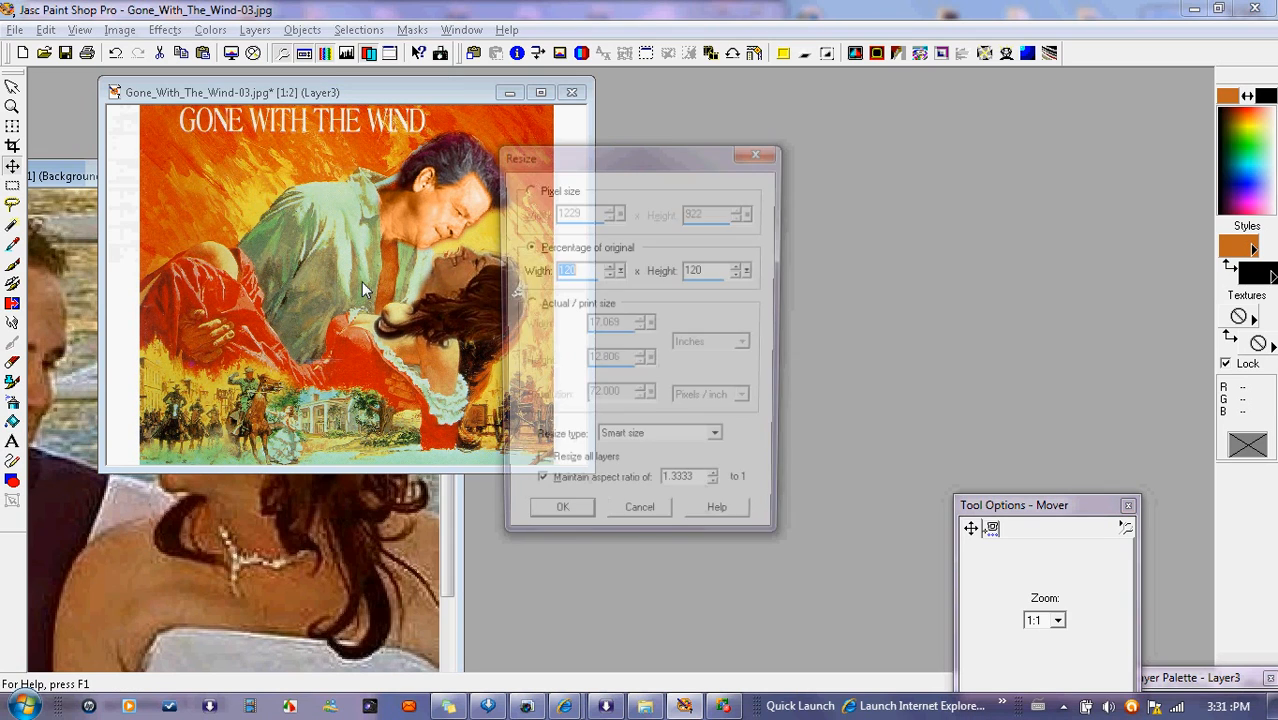
{"action": "type", "text": "10"}
{"action": "type", "text": "0"}
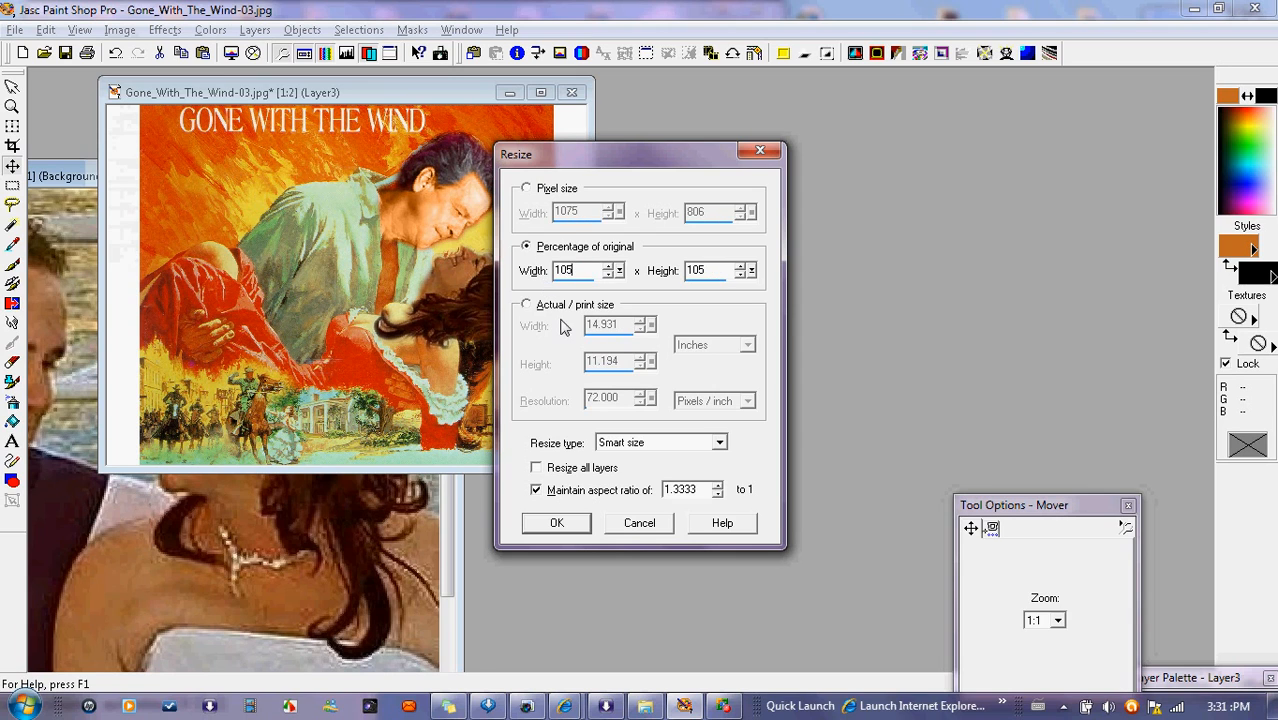
{"action": "left_click", "coordinate": [583, 525]}
{"action": "left_click_drag", "start_coordinate": [496, 317], "coordinate": [456, 283]}
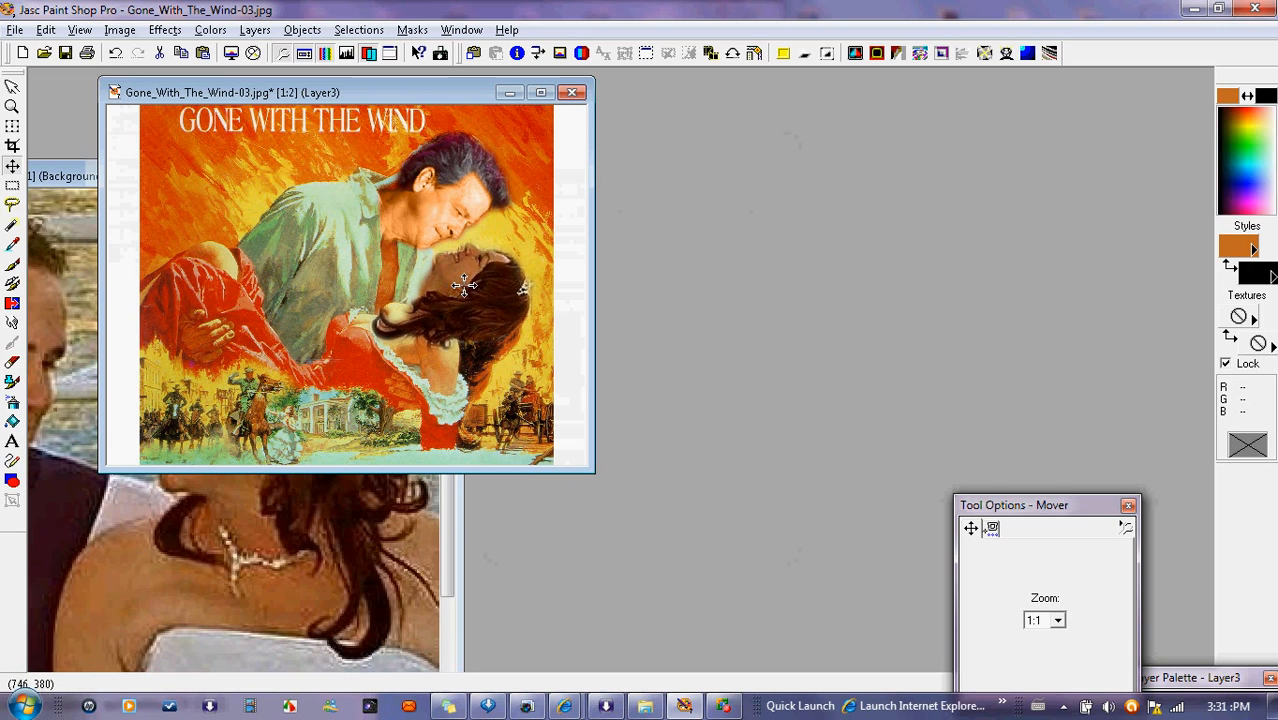
Step: Sharpen the bride's head layer once with the Sharpen effect
{"action": "left_click", "coordinate": [171, 31]}
{"action": "mouse_move", "coordinate": [228, 96]}
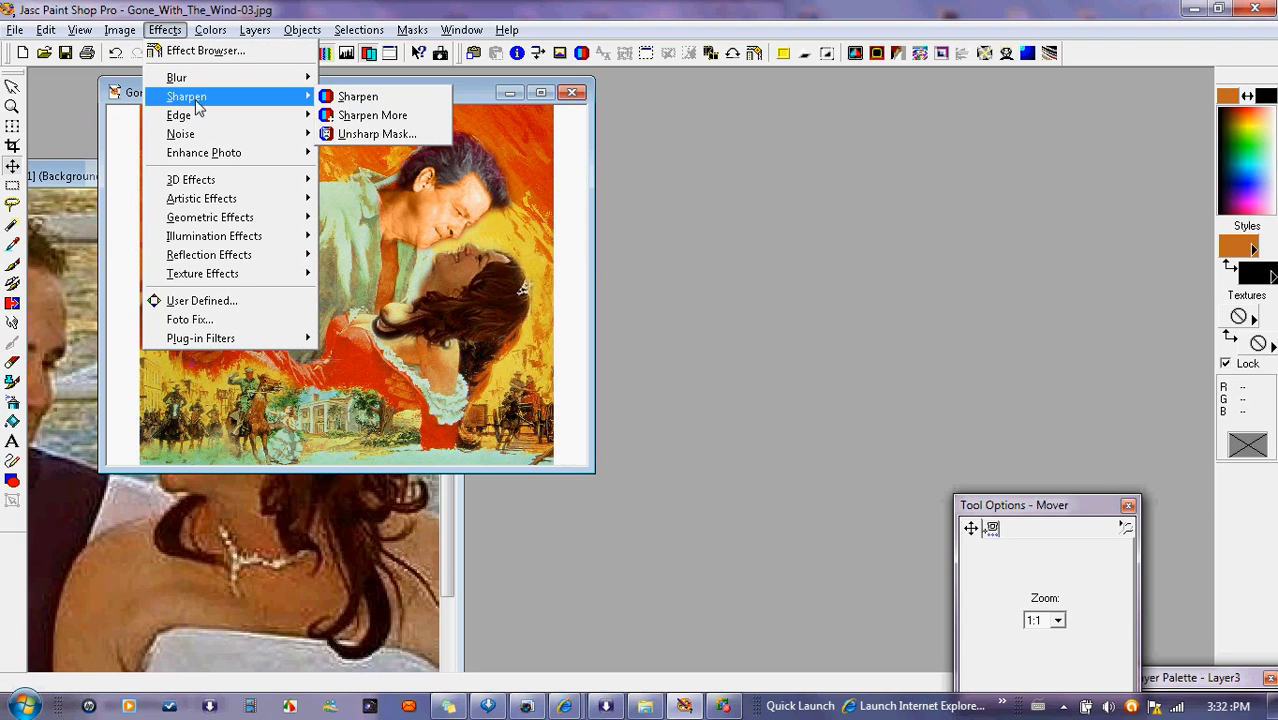
{"action": "left_click", "coordinate": [338, 94]}
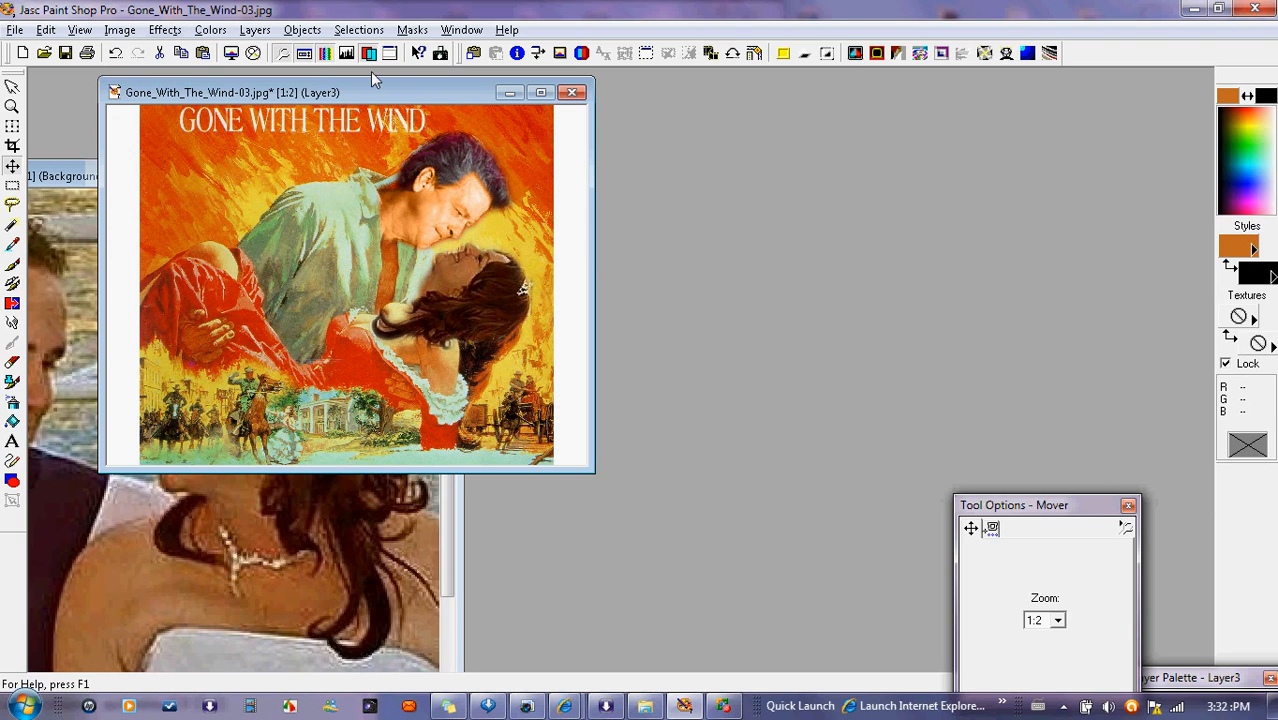
Step: Outline the area around the poster woman's bare shoulder with a freehand selection on the bride's head layer, and clear the selection
{"action": "left_click_drag", "start_coordinate": [400, 92], "coordinate": [572, 130]}
{"action": "scroll", "coordinate": [745, 300], "scroll_direction": "up", "scroll_amount": 1}
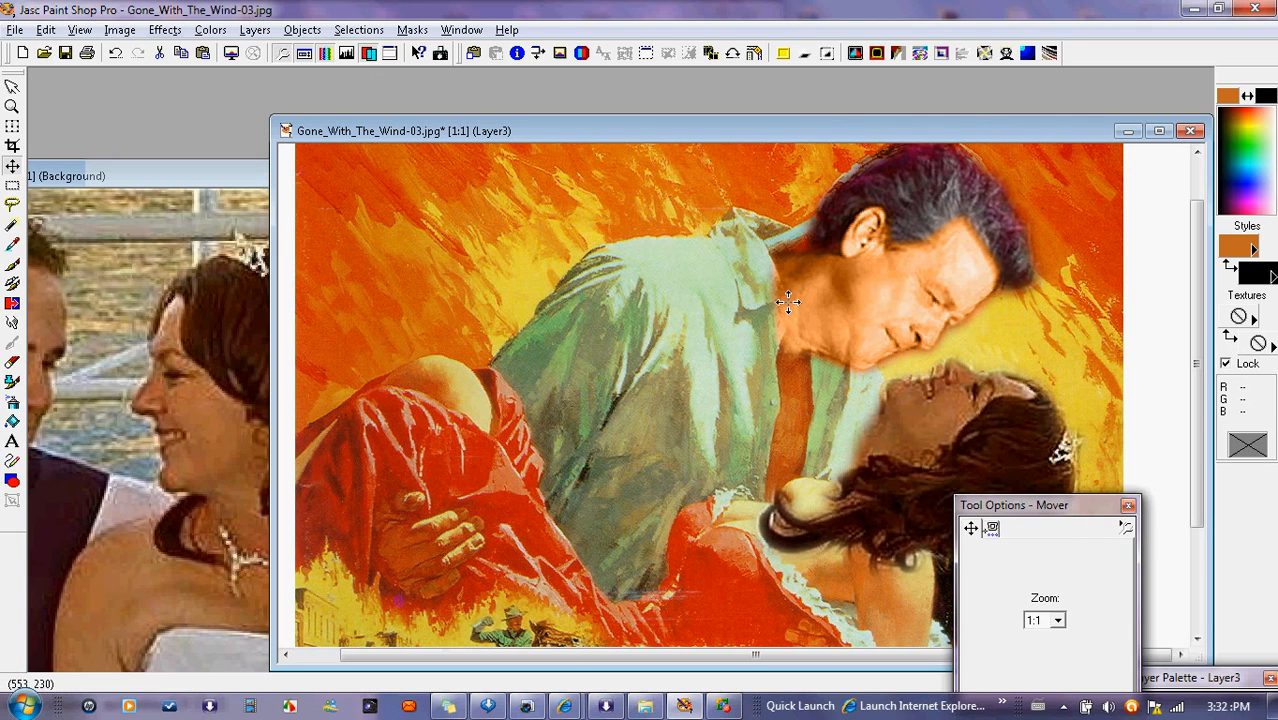
{"action": "left_click_drag", "start_coordinate": [1057, 506], "coordinate": [1154, 637]}
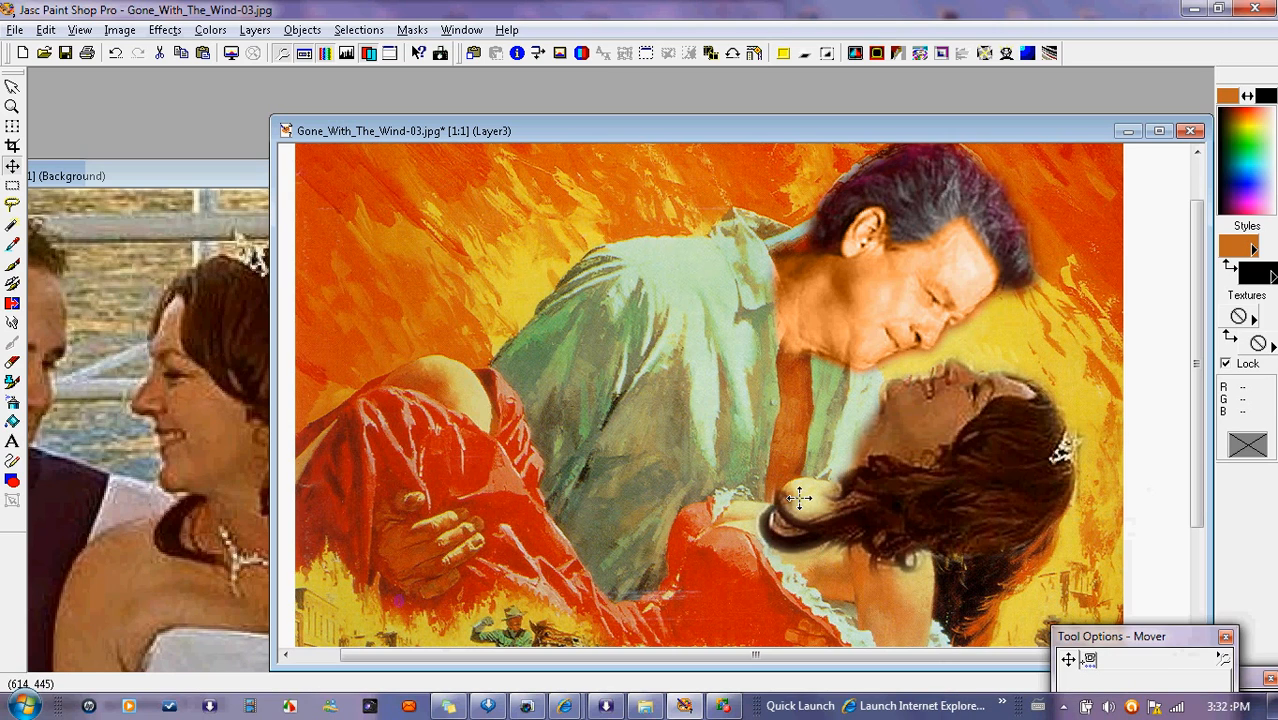
{"action": "left_click", "coordinate": [12, 204]}
{"action": "mouse_move", "coordinate": [778, 490]}
{"action": "left_mouse_down"}
{"action": "mouse_move", "coordinate": [792, 514]}
{"action": "mouse_move", "coordinate": [833, 506]}
{"action": "mouse_move", "coordinate": [829, 460]}
{"action": "left_mouse_up"}
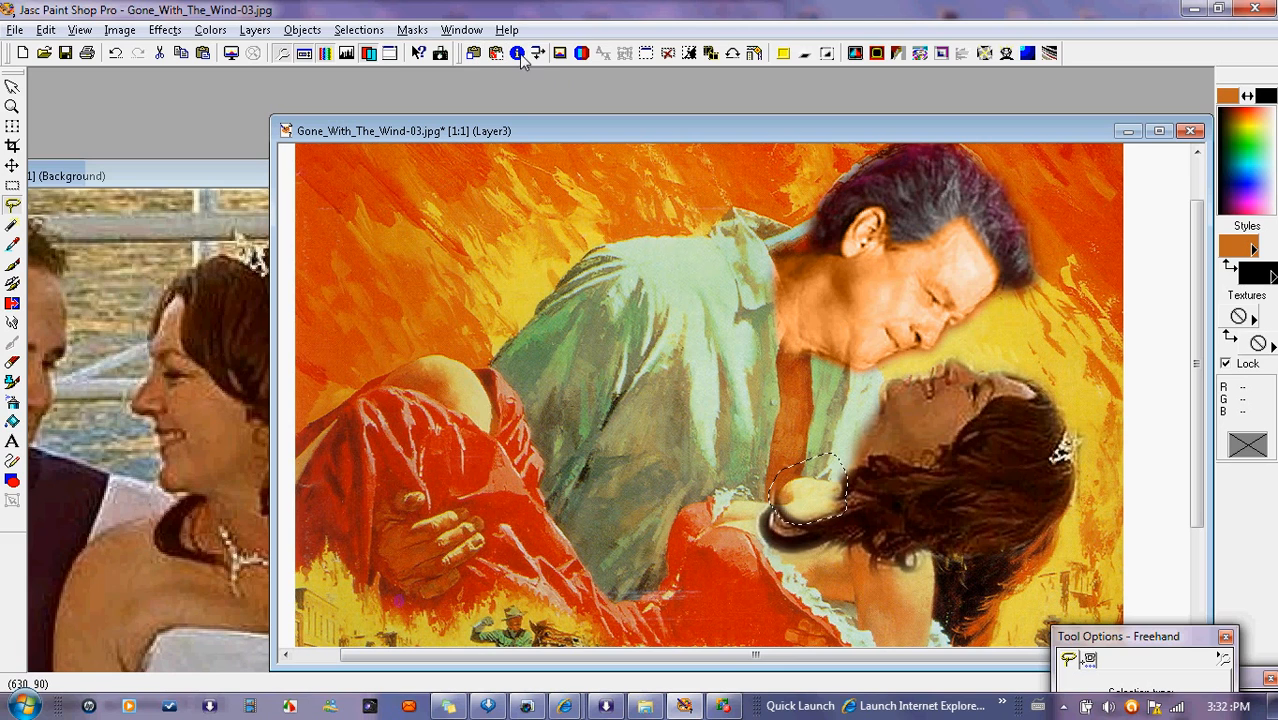
{"action": "left_click", "coordinate": [155, 30]}
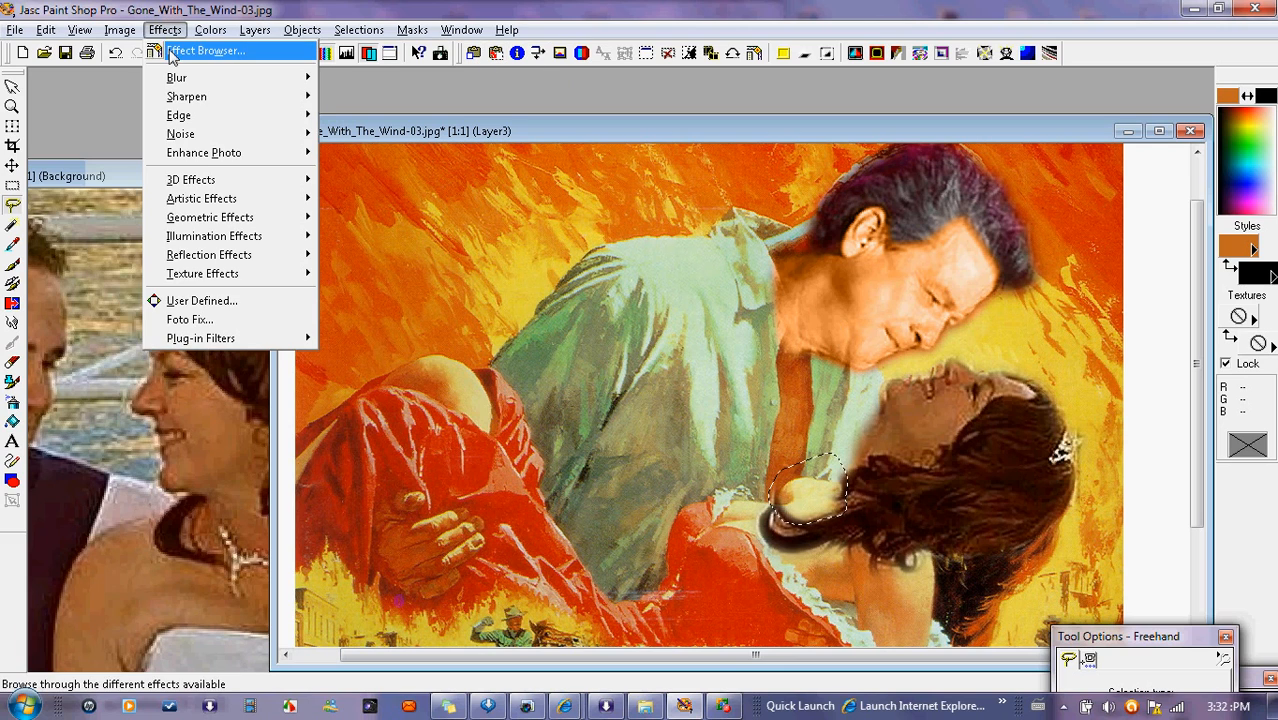
{"action": "mouse_move", "coordinate": [362, 33]}
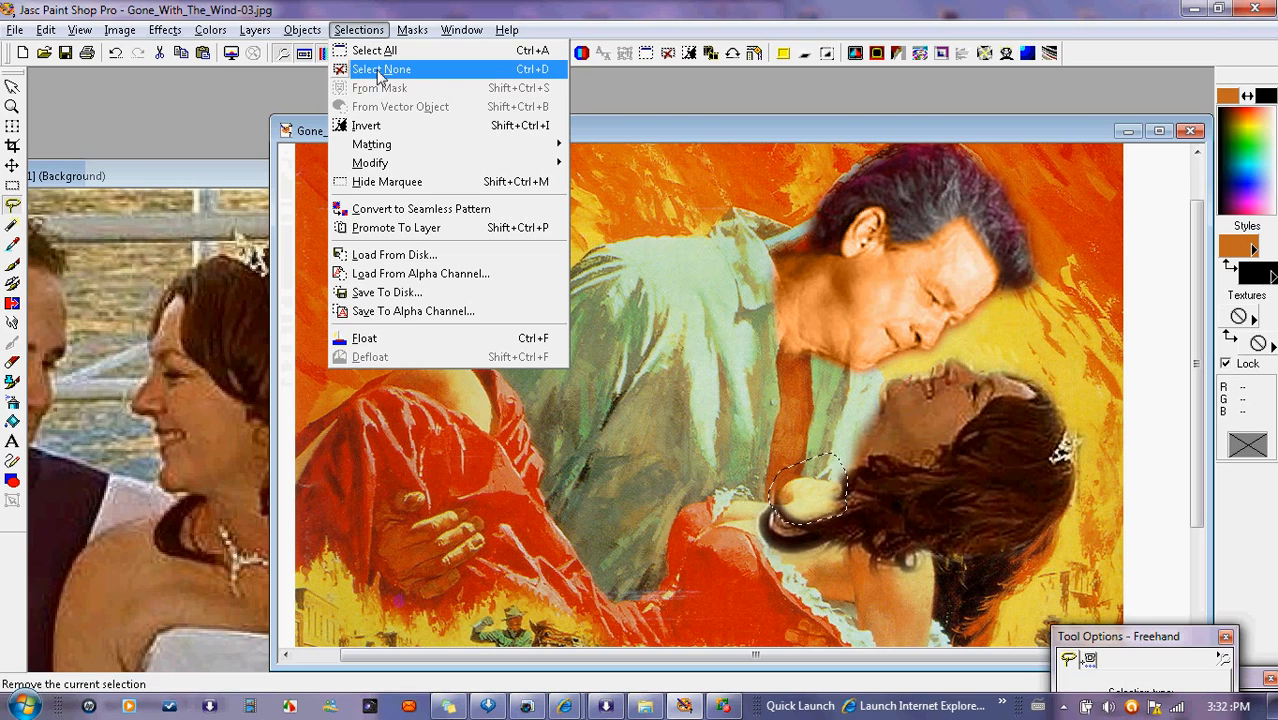
{"action": "left_click", "coordinate": [370, 69]}
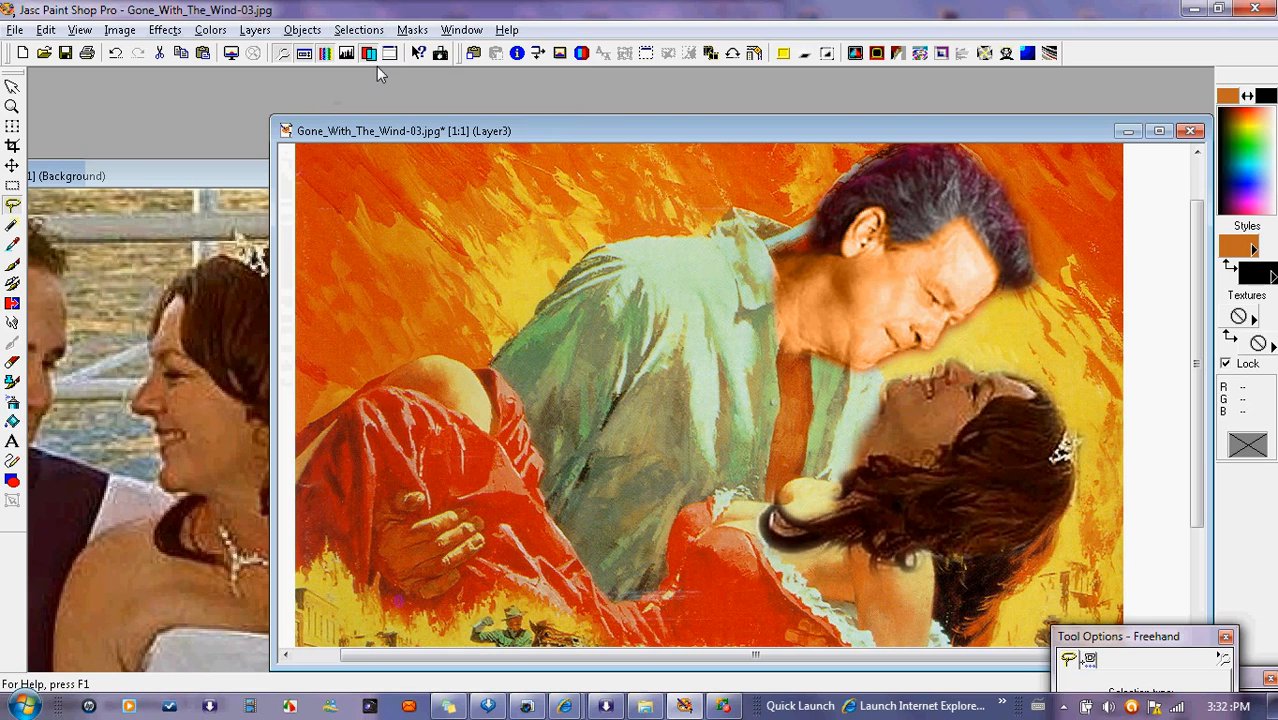
Step: Nudge the bride's head slightly left and down, and add a new layer named Layer4 with Normal blending and 100 opacity
{"action": "left_click", "coordinate": [12, 165]}
{"action": "mouse_move", "coordinate": [968, 442]}
{"action": "left_mouse_down"}
{"action": "mouse_move", "coordinate": [1064, 532]}
{"action": "mouse_move", "coordinate": [1077, 591]}
{"action": "mouse_move", "coordinate": [957, 472]}
{"action": "mouse_move", "coordinate": [964, 445]}
{"action": "mouse_move", "coordinate": [970, 455]}
{"action": "mouse_move", "coordinate": [960, 449]}
{"action": "left_mouse_up"}
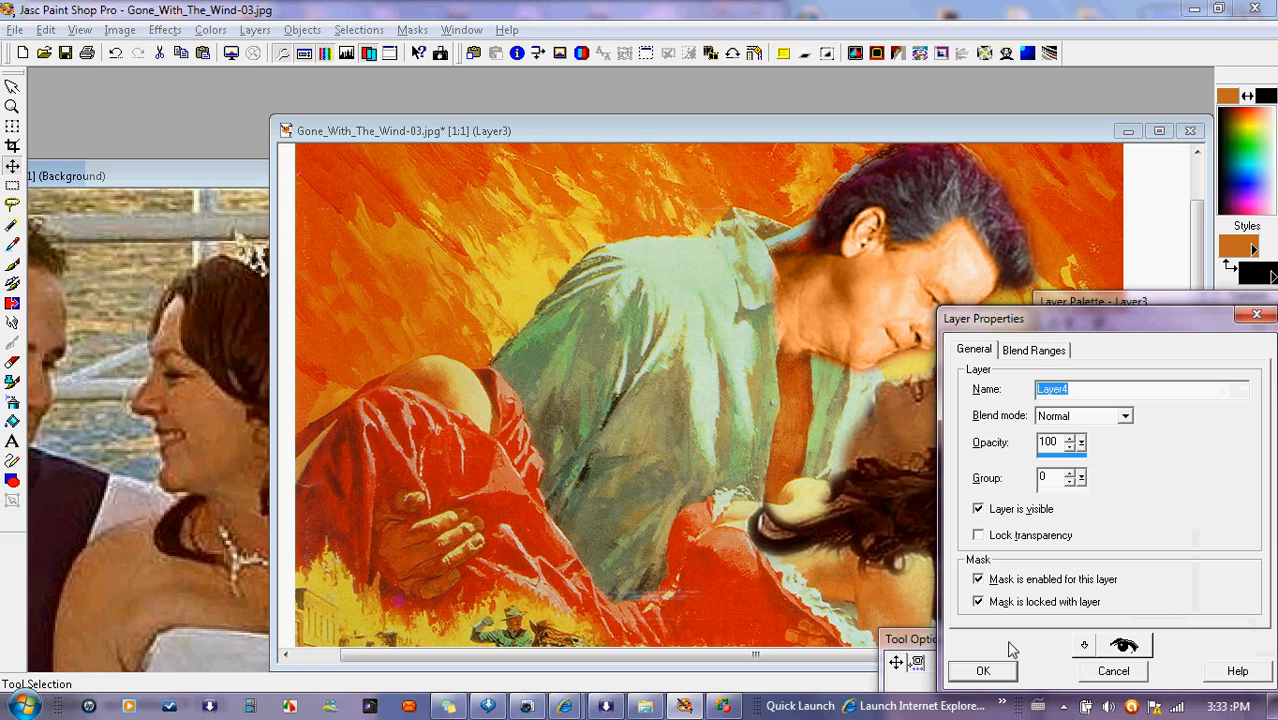
{"action": "left_click", "coordinate": [983, 670]}
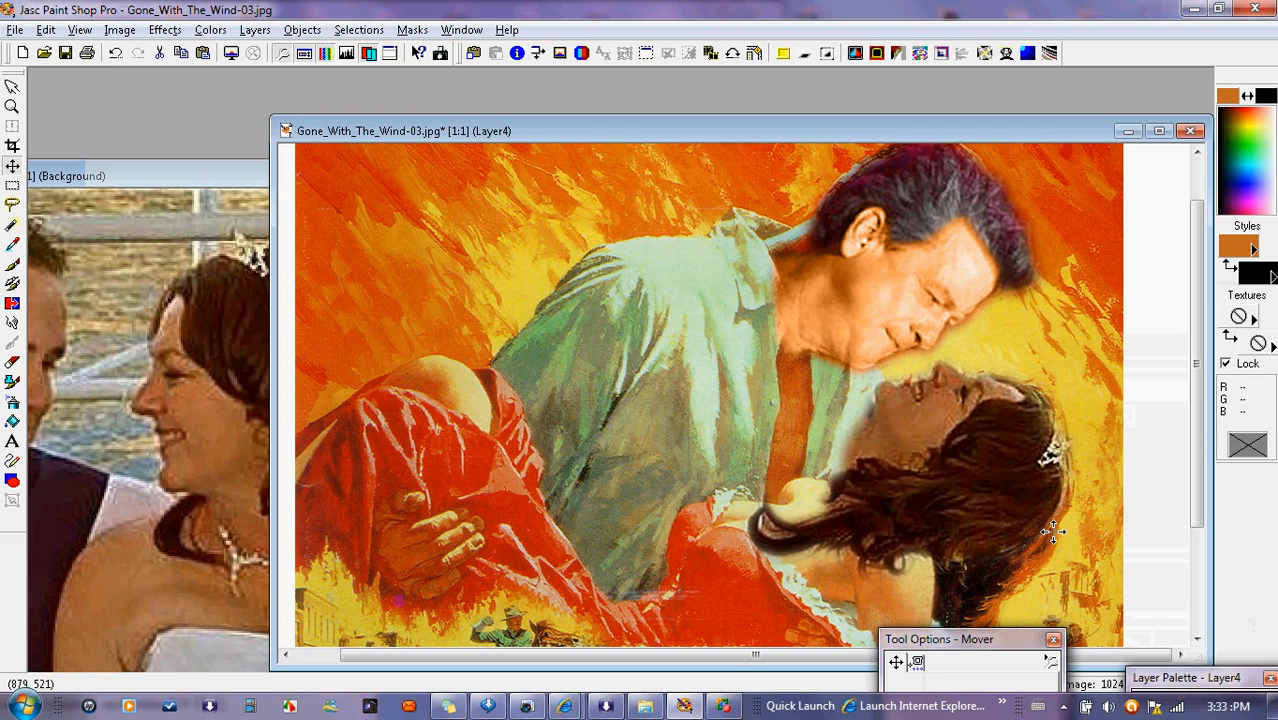
Step: Select the bride's face freehand and flood-fill it on Layer4 with a light tan sampled from the poster woman's skin
{"action": "left_click", "coordinate": [12, 205]}
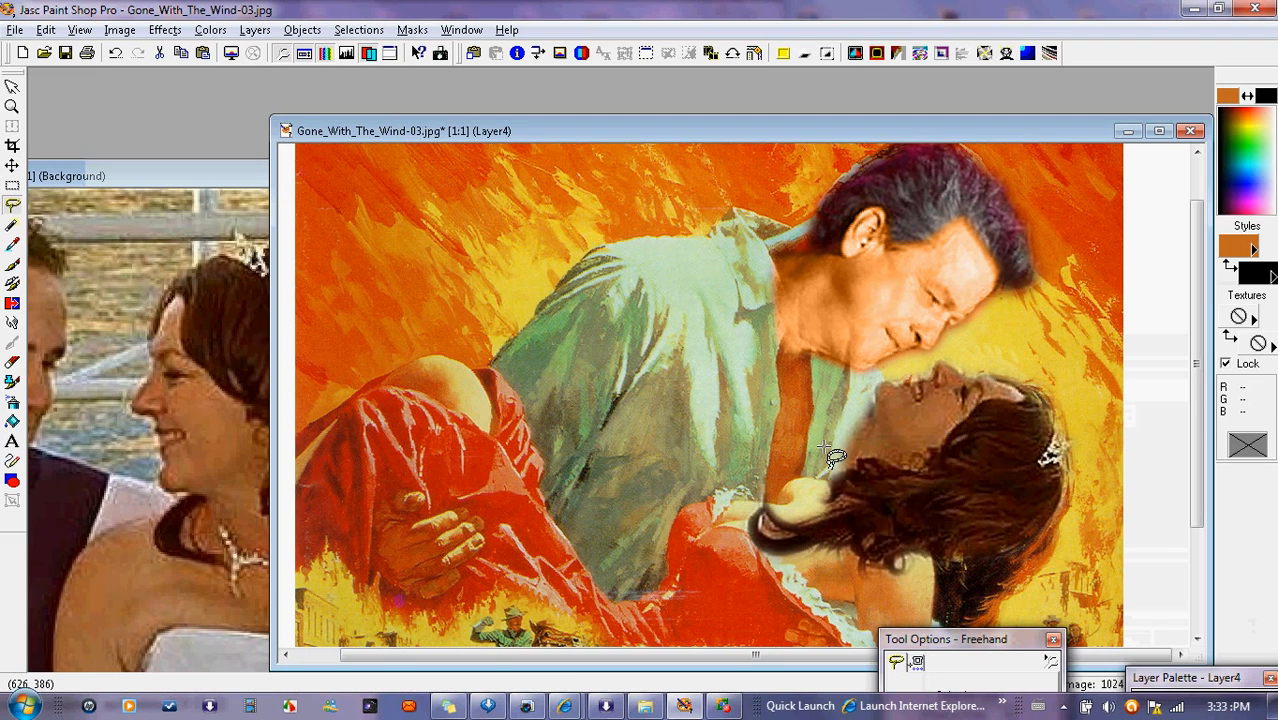
{"action": "mouse_move", "coordinate": [855, 460]}
{"action": "left_mouse_down"}
{"action": "mouse_move", "coordinate": [917, 465]}
{"action": "mouse_move", "coordinate": [979, 405]}
{"action": "mouse_move", "coordinate": [1026, 407]}
{"action": "mouse_move", "coordinate": [1027, 394]}
{"action": "mouse_move", "coordinate": [938, 357]}
{"action": "mouse_move", "coordinate": [927, 380]}
{"action": "mouse_move", "coordinate": [883, 384]}
{"action": "mouse_move", "coordinate": [847, 458]}
{"action": "left_mouse_up"}
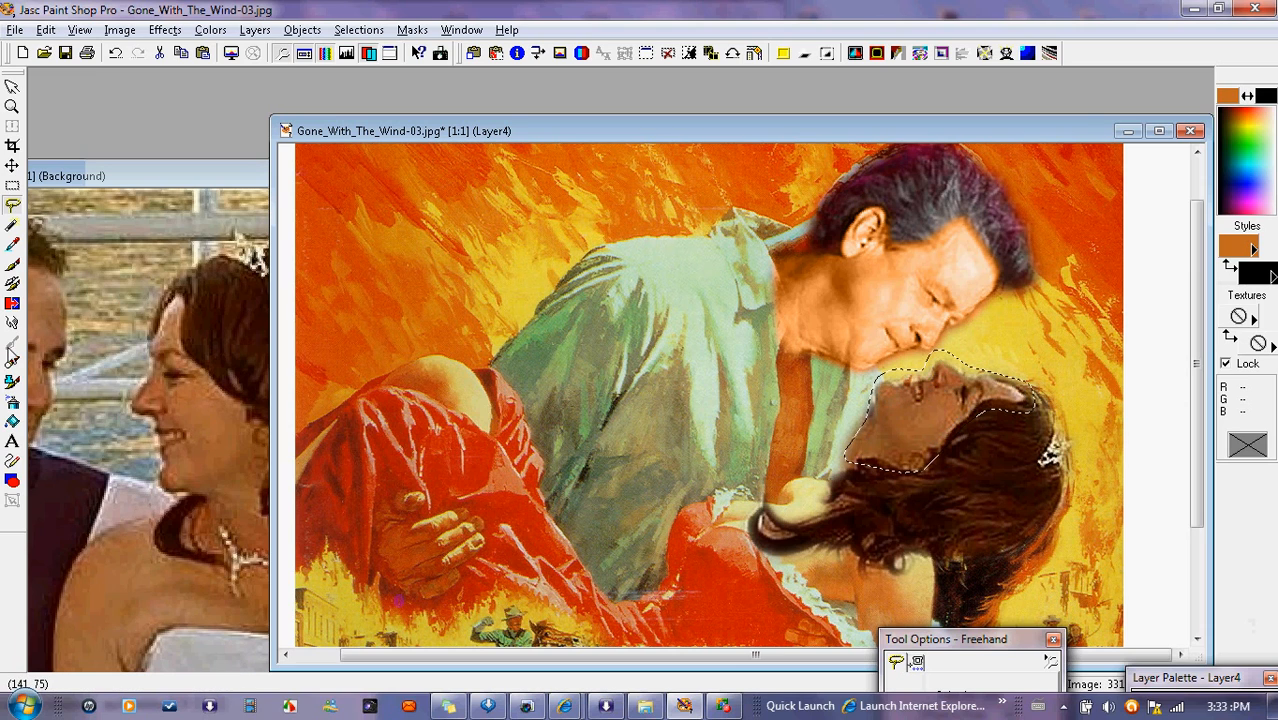
{"action": "left_click", "coordinate": [11, 247]}
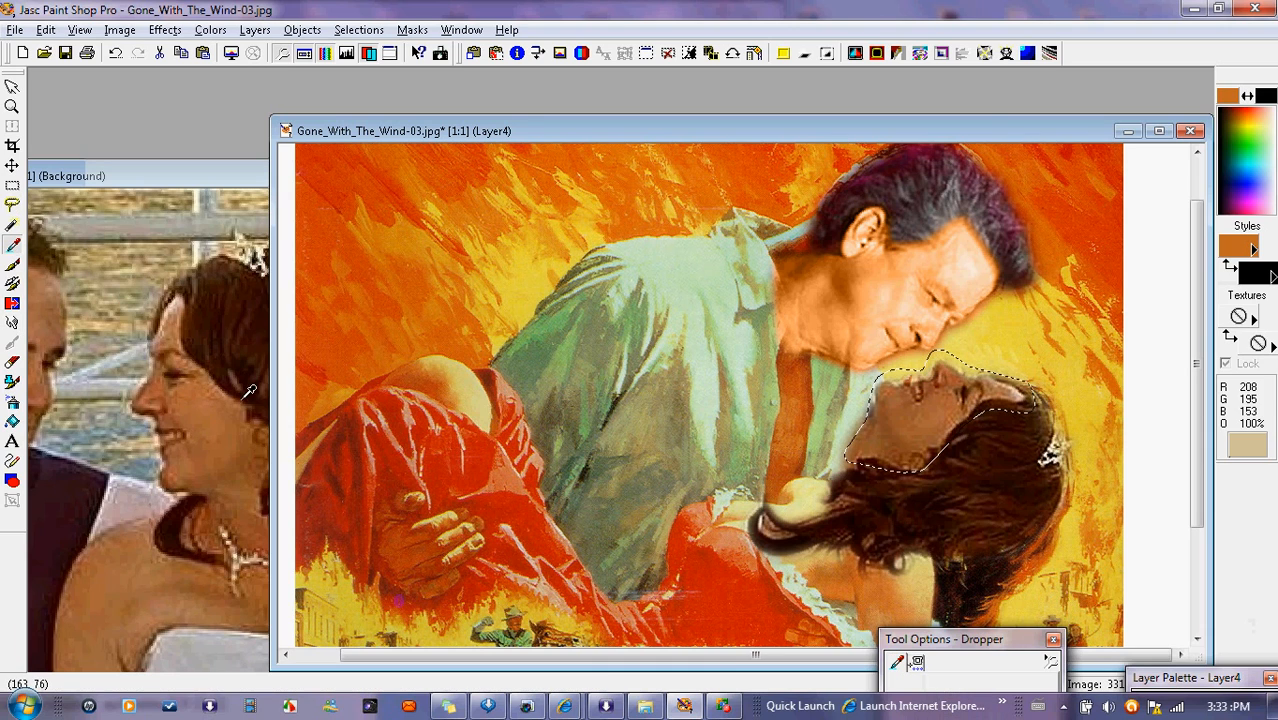
{"action": "left_click", "coordinate": [848, 553]}
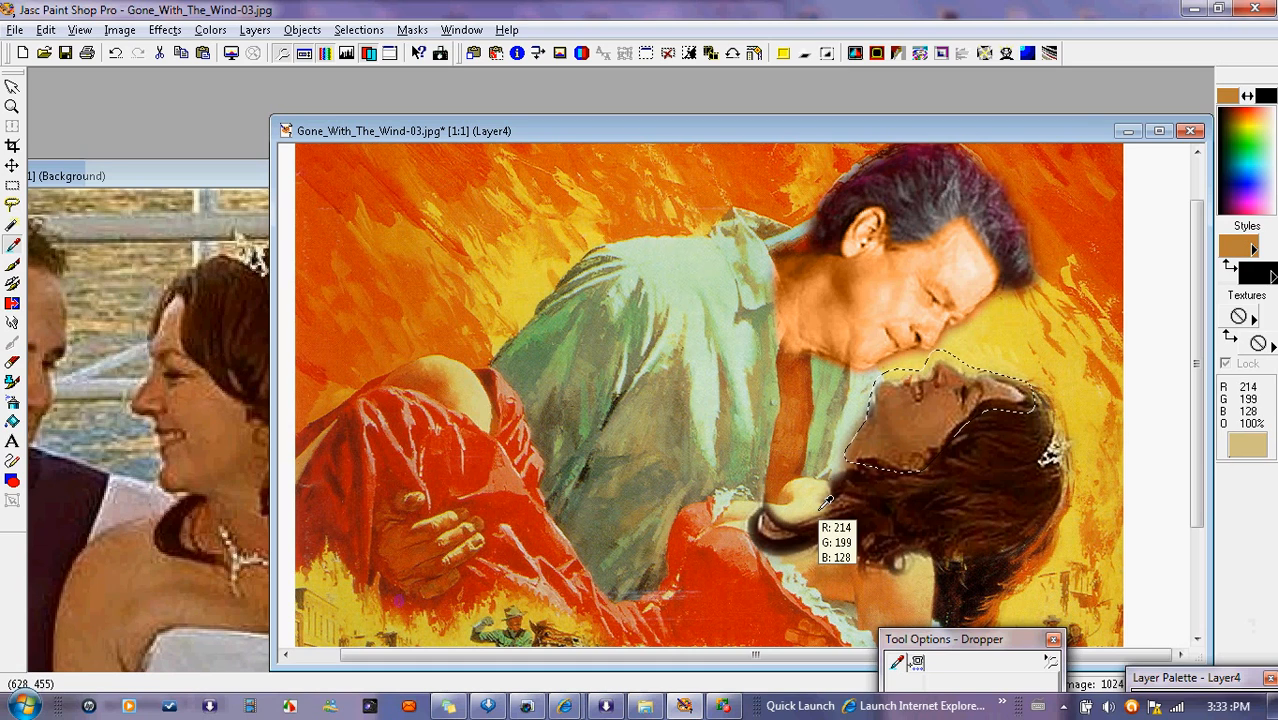
{"action": "left_click", "coordinate": [930, 567]}
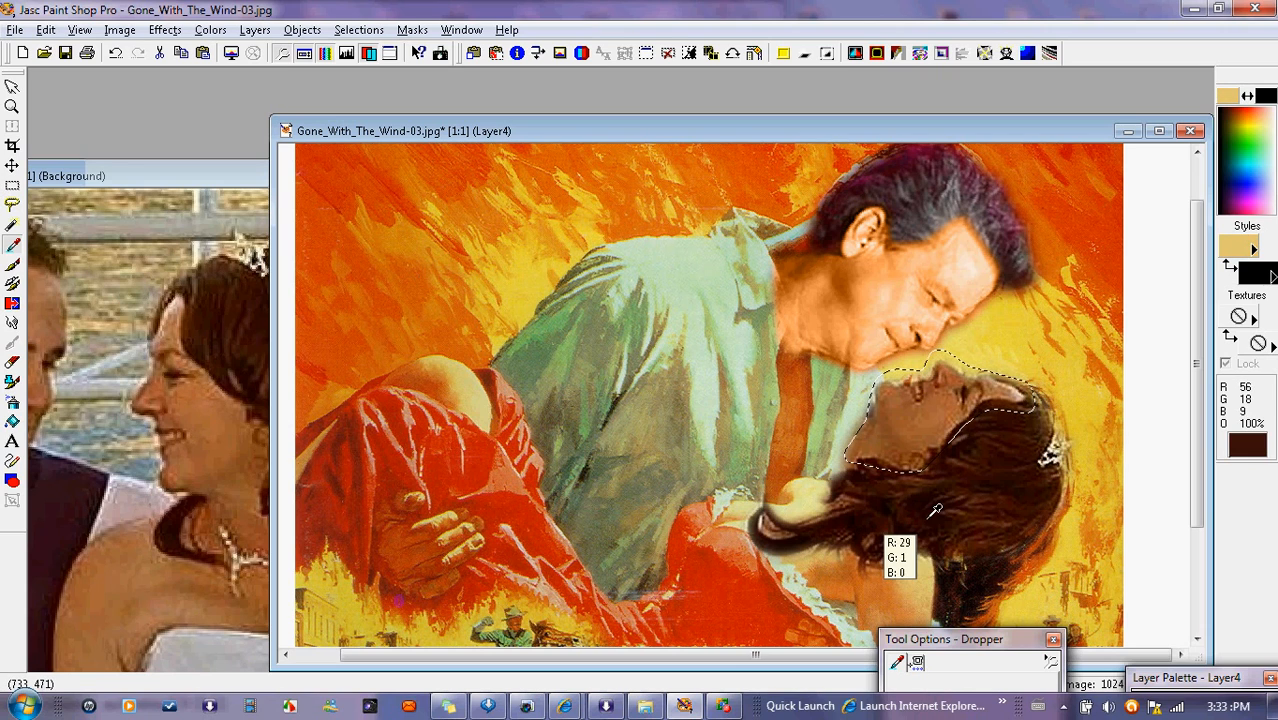
{"action": "left_click", "coordinate": [12, 420]}
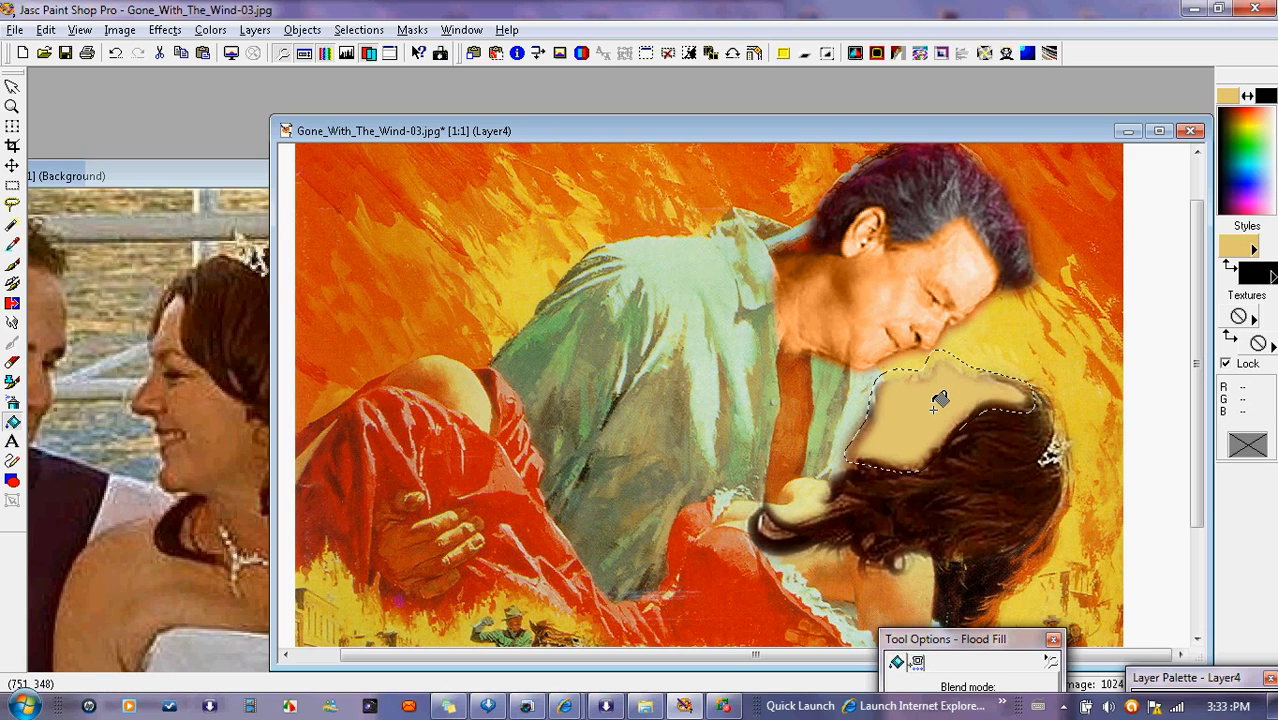
Step: Try the Color blend mode on Layer4 and settle on Soft Light to tint the bride's face
{"action": "mouse_move", "coordinate": [1190, 678]}
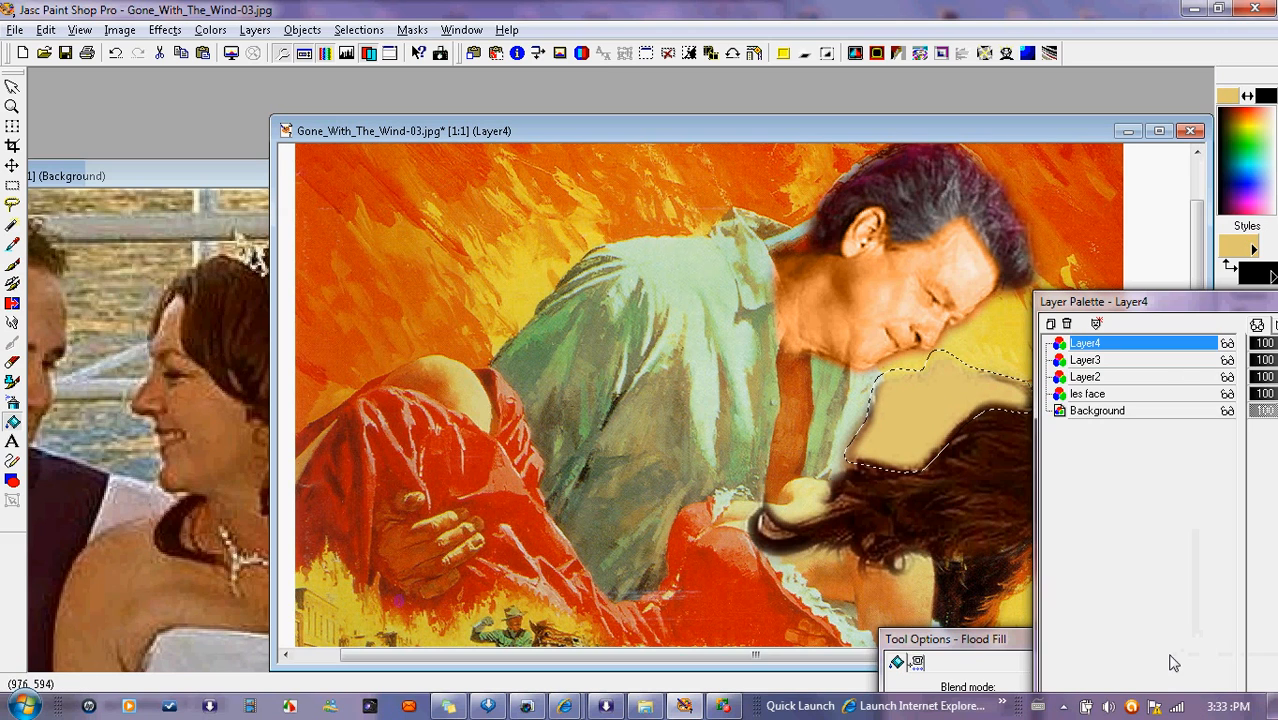
{"action": "left_click_drag", "start_coordinate": [1187, 302], "coordinate": [420, 252]}
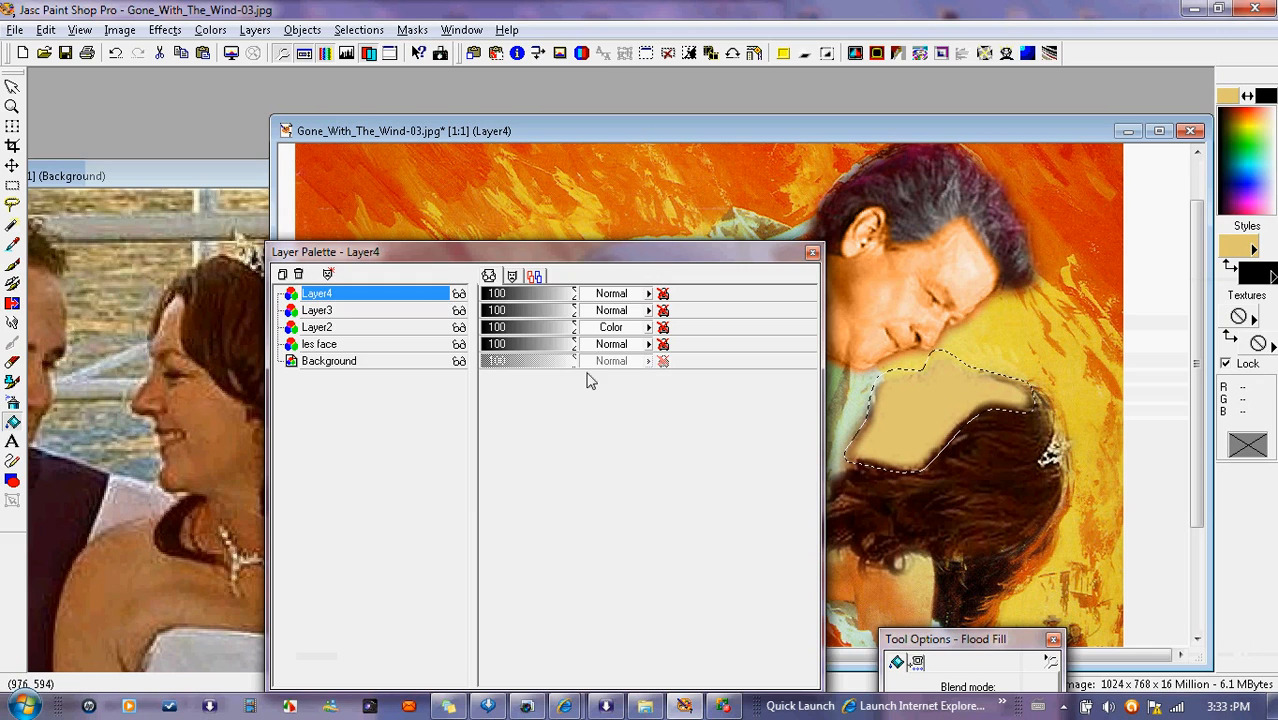
{"action": "left_click", "coordinate": [648, 293]}
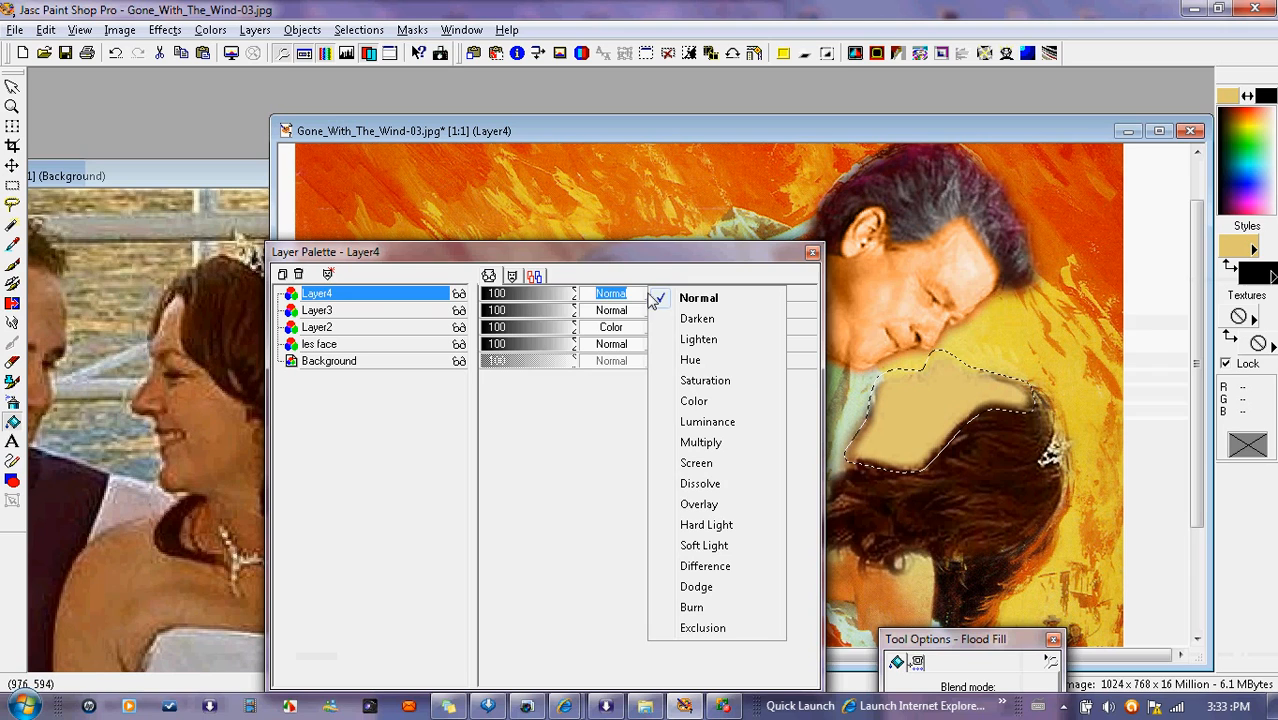
{"action": "left_click", "coordinate": [695, 401]}
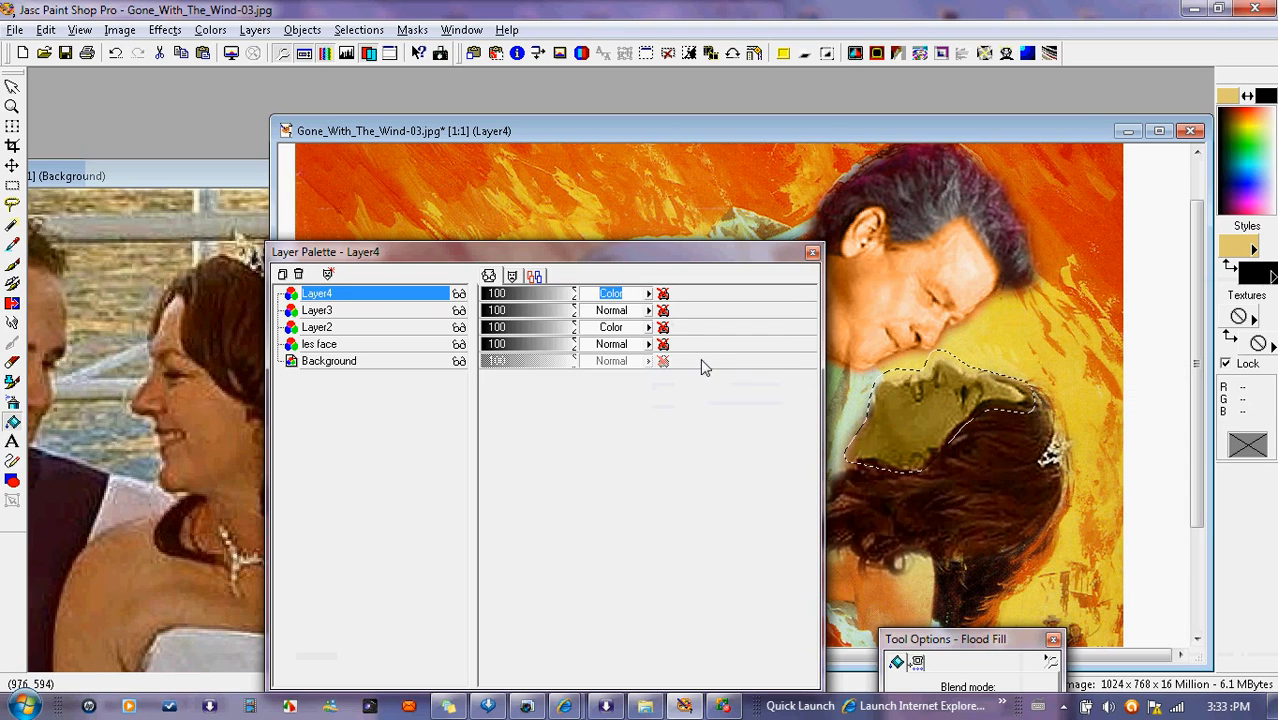
{"action": "left_click", "coordinate": [648, 293]}
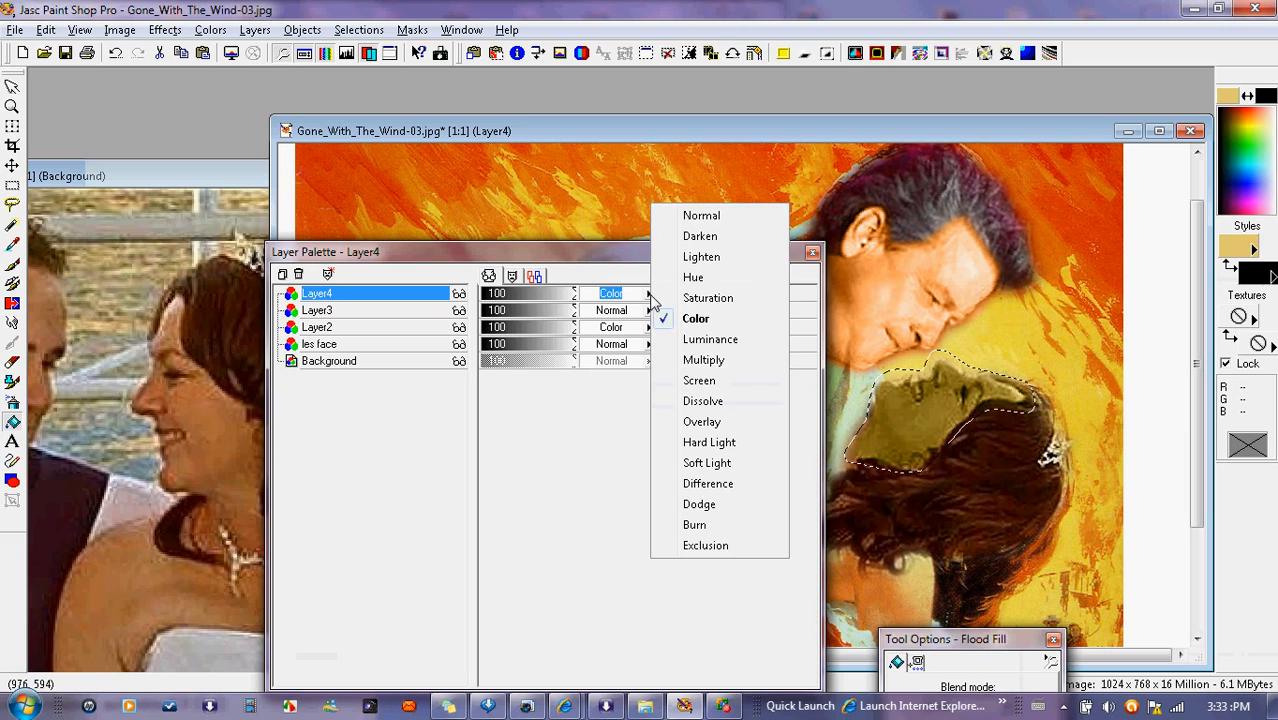
{"action": "left_click", "coordinate": [707, 465]}
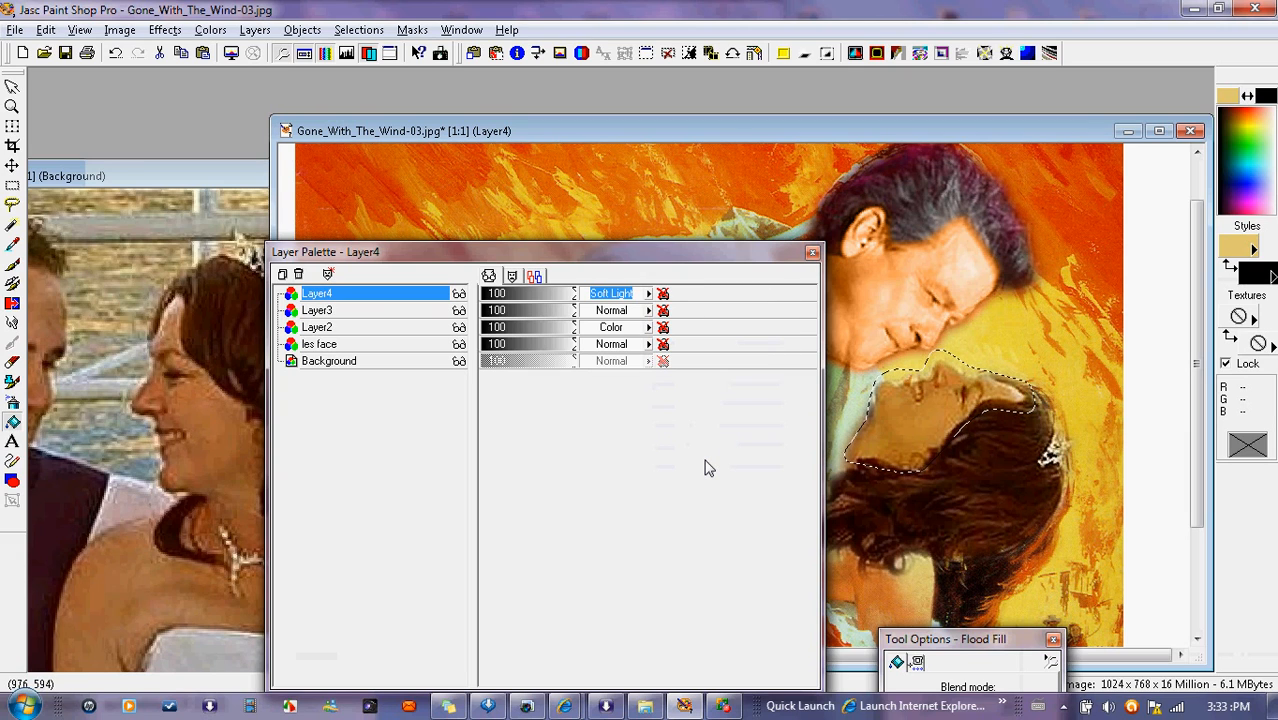
{"action": "left_click_drag", "start_coordinate": [700, 255], "coordinate": [680, 415]}
Step: Clear the selection around the bride's face and show the whole poster at 1:2 zoom
{"action": "left_click", "coordinate": [350, 30]}
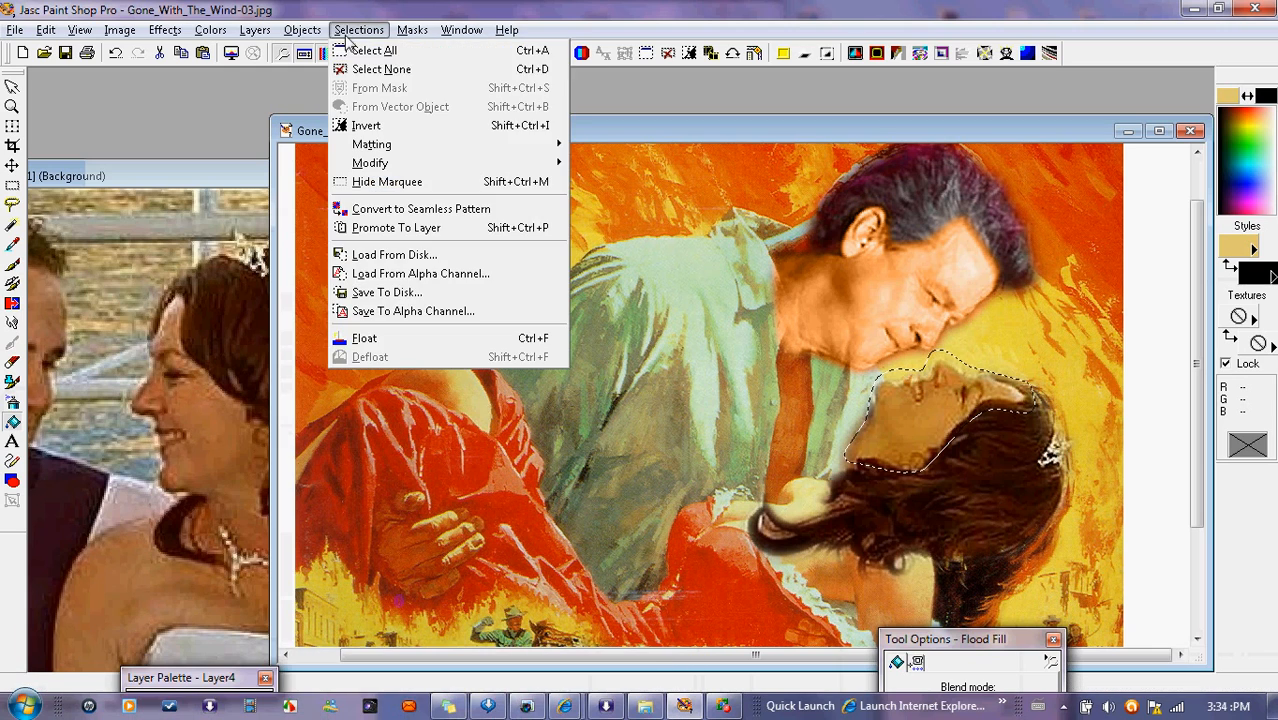
{"action": "left_click", "coordinate": [352, 68]}
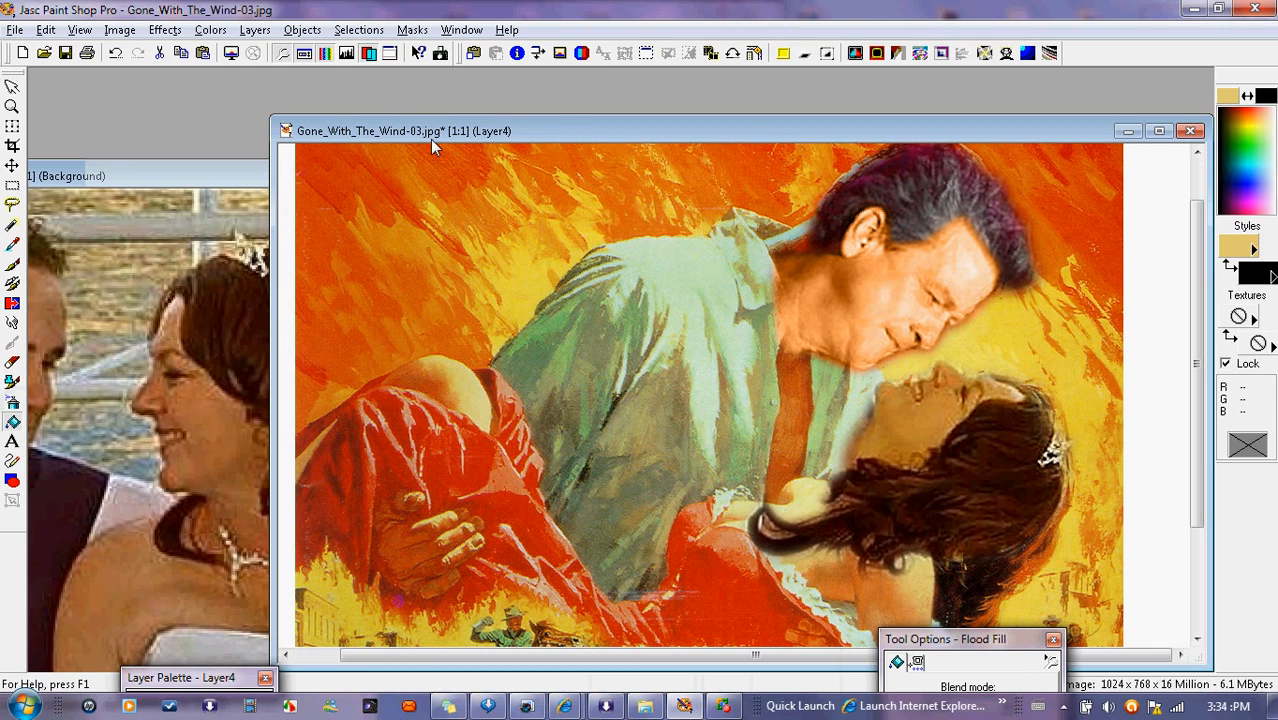
{"action": "key", "text": "minus"}
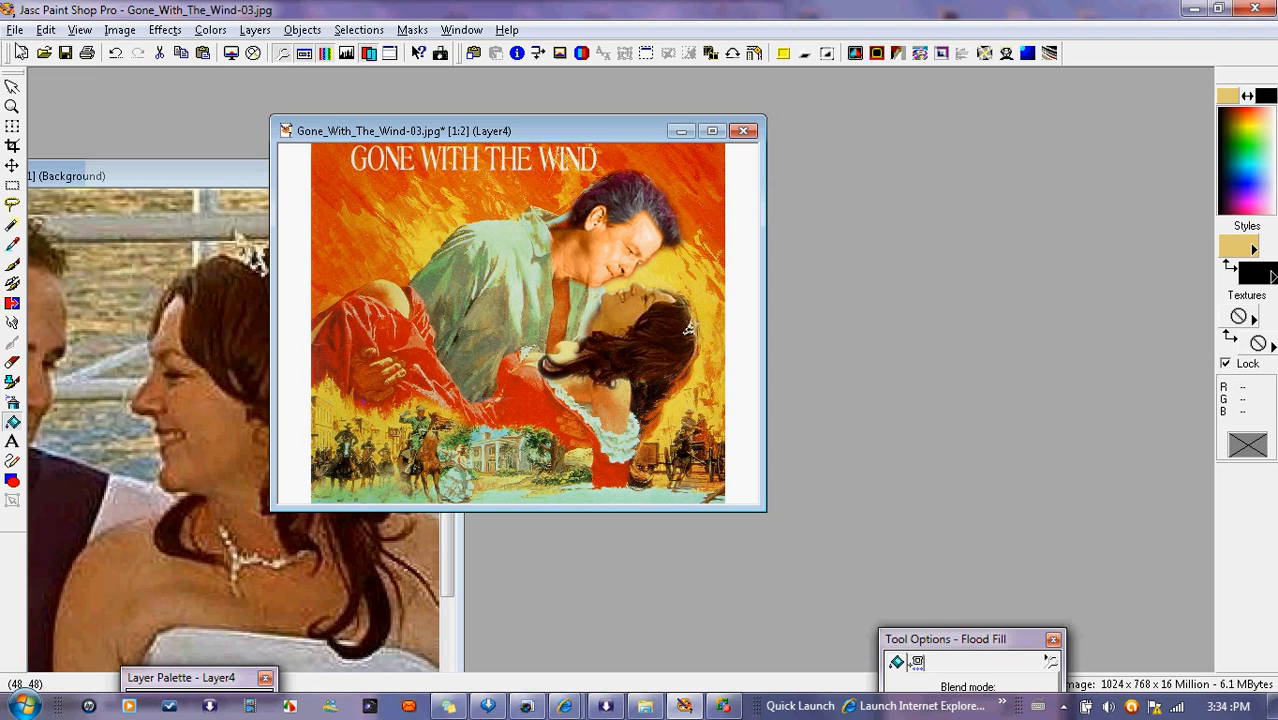
{"action": "left_click", "coordinate": [685, 706]}
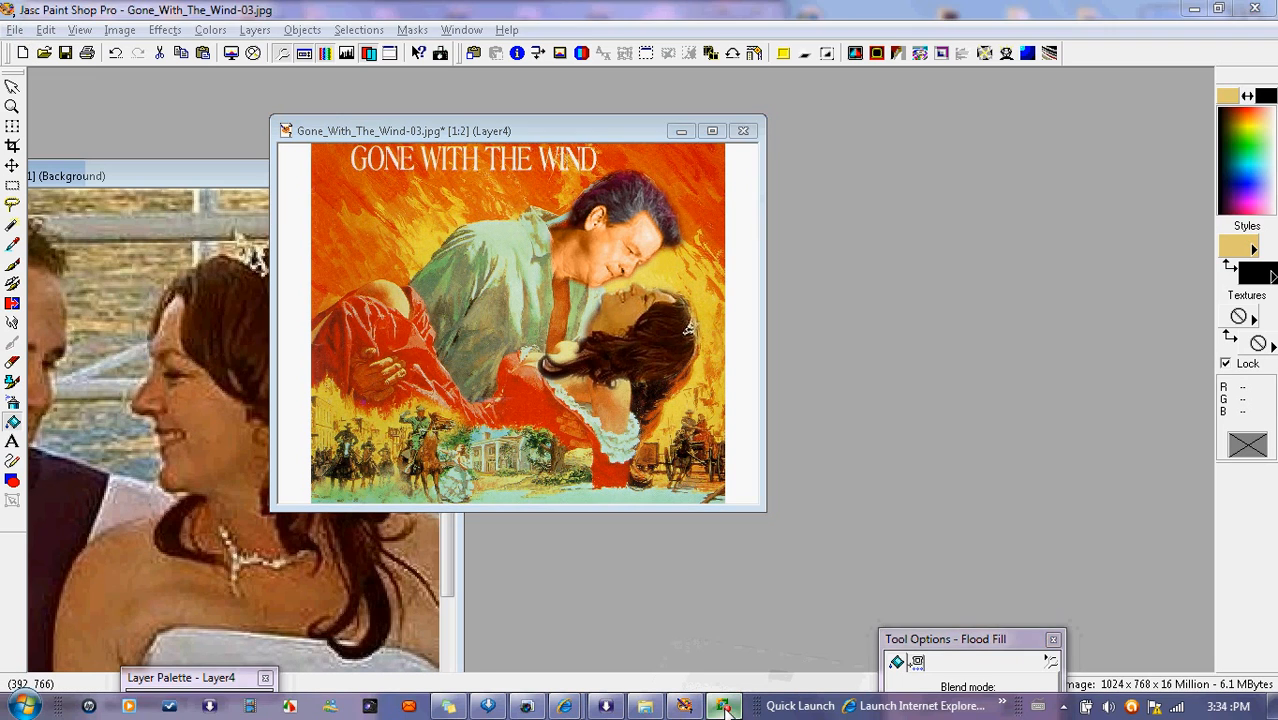